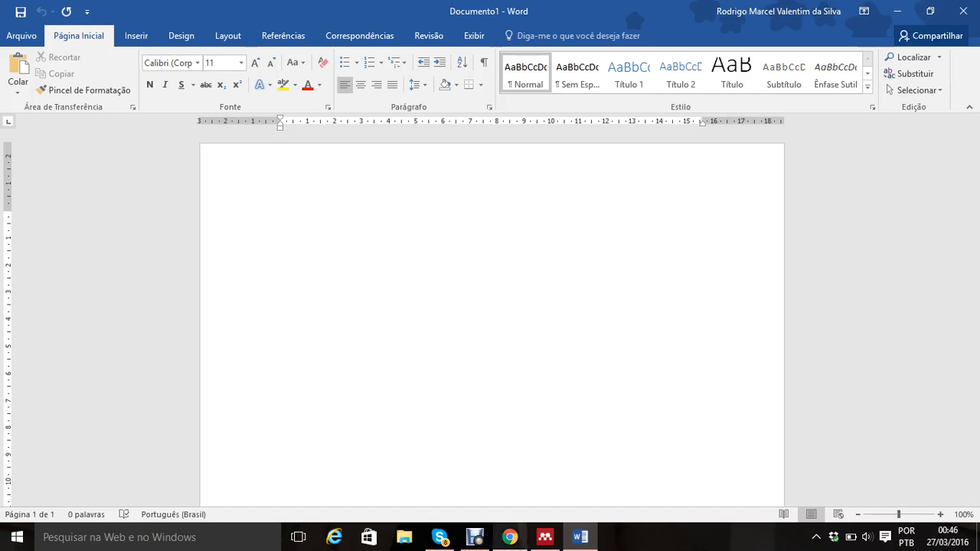
# Step: Switch to Chrome and open the PDF "Guia Básico para Elaboração de Referências Bibliográficas" from the Google results for ABNT norms
pyautogui.click(510, 536)
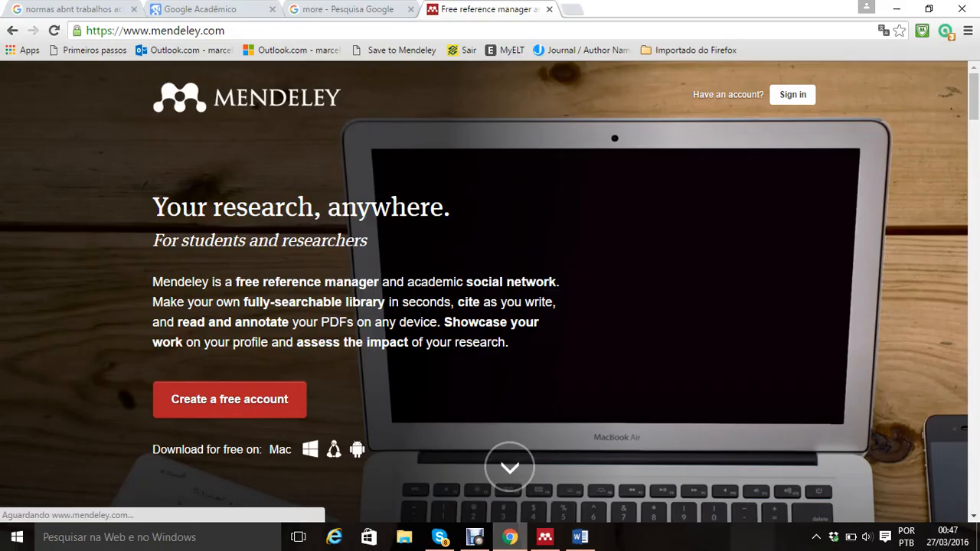
pyautogui.click(70, 9)
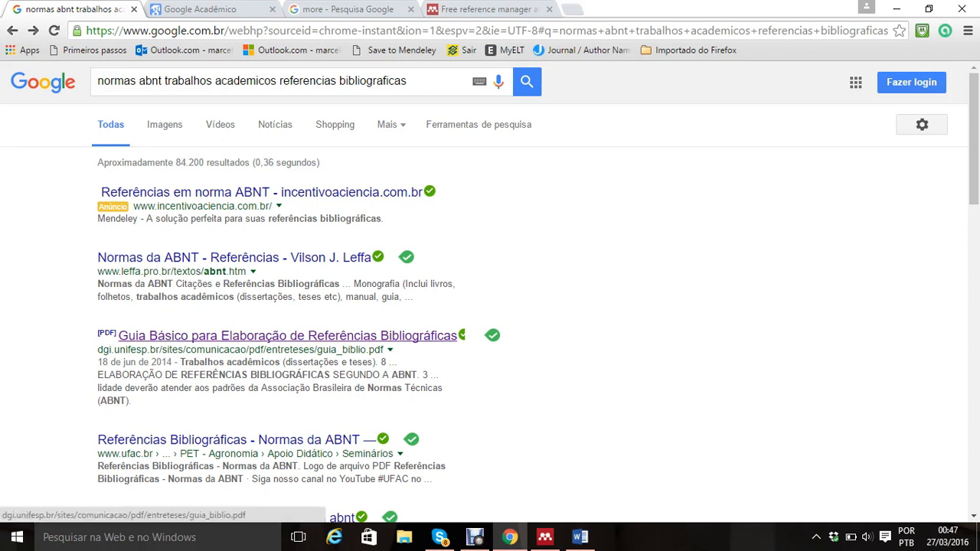
pyautogui.click(287, 336)
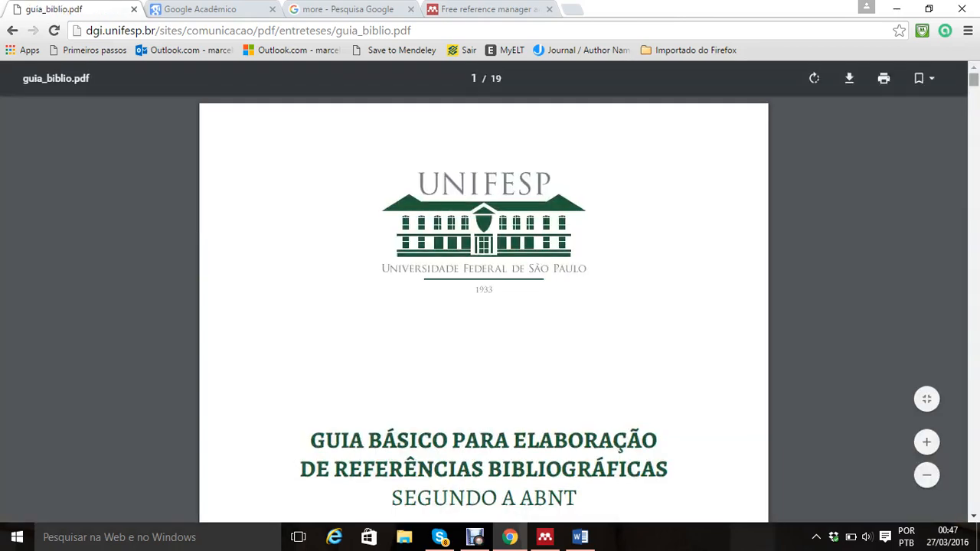
# Step: Examine the guide's table of contents and its ABNT reference examples, from books through dissertations and theses
pyautogui.scroll(-15, 484, 306)
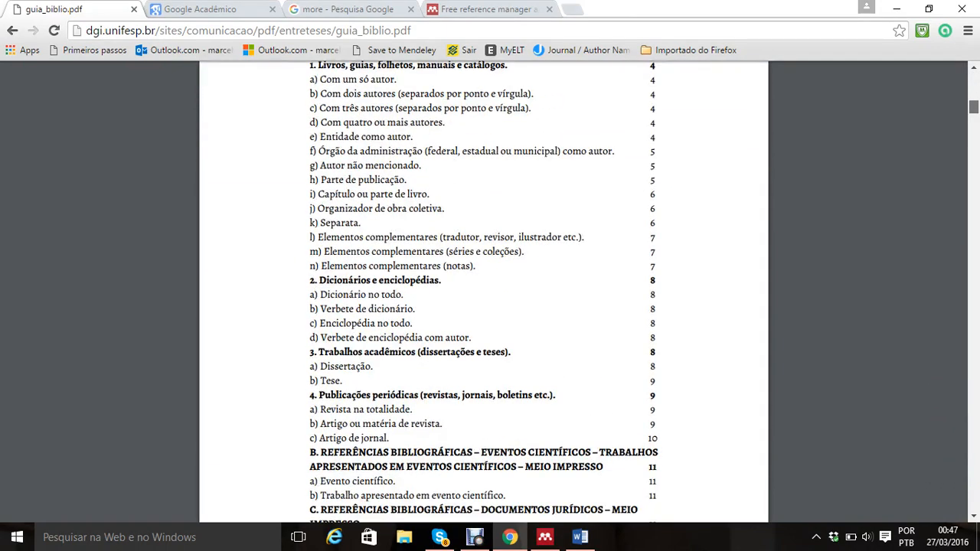
pyautogui.scroll(1, 484, 291)
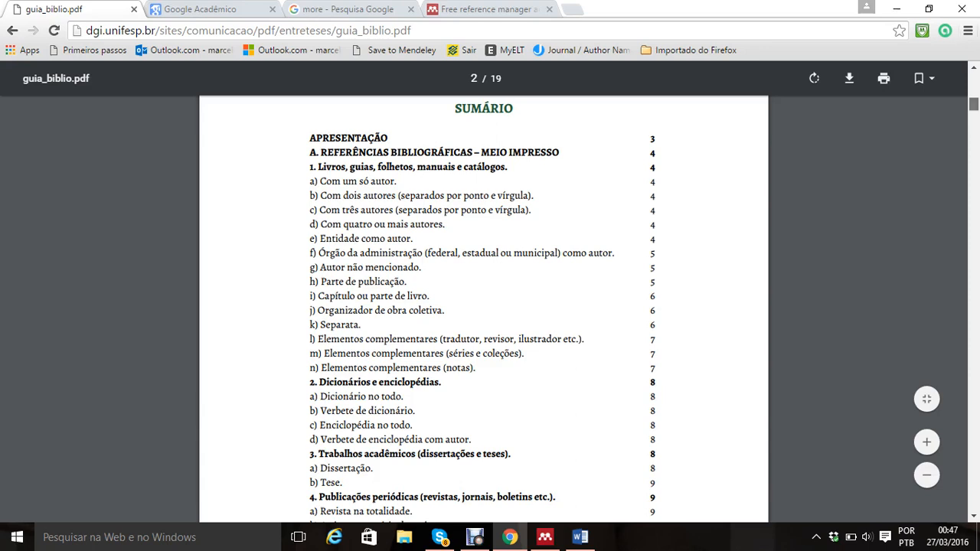
pyautogui.scroll(-1, 484, 310)
pyautogui.scroll(-2, 484, 310)
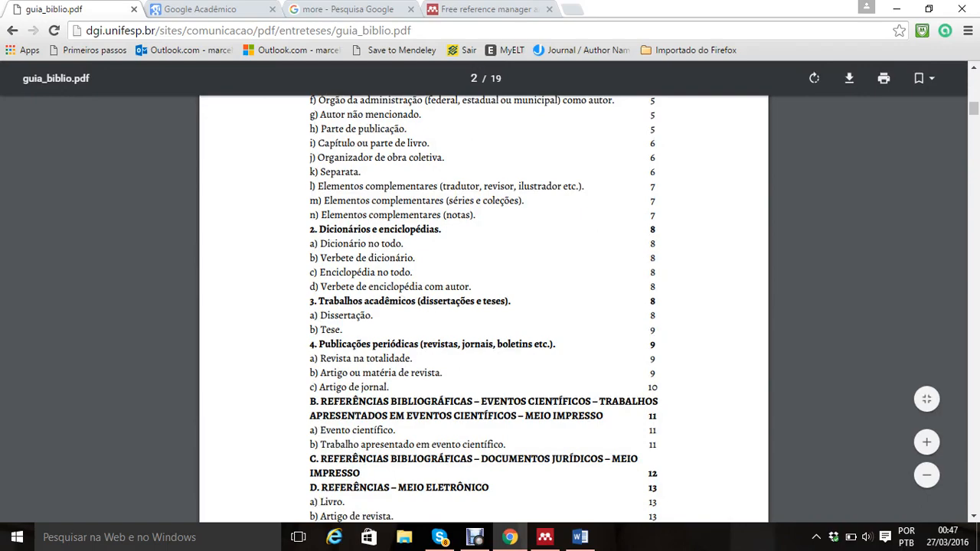
pyautogui.scroll(-10, 484, 306)
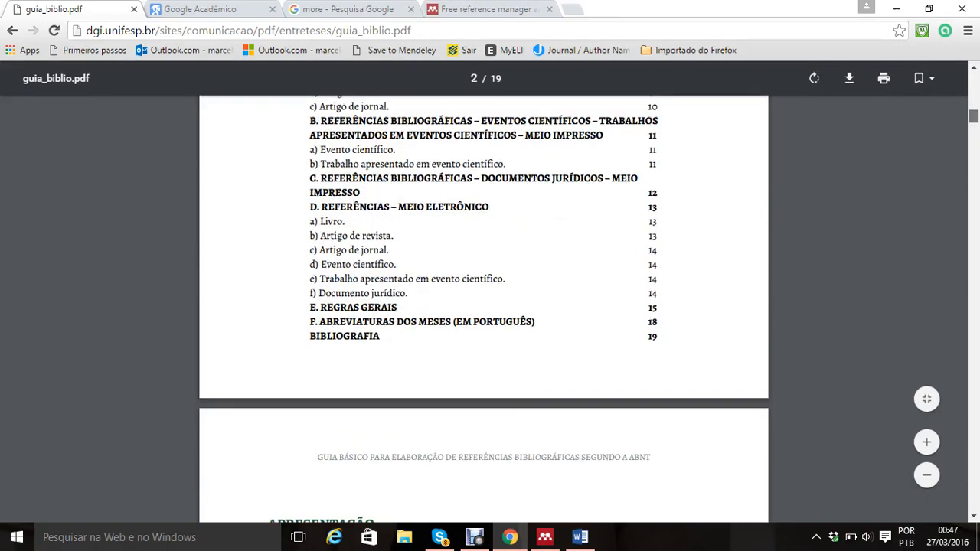
pyautogui.scroll(-15, 484, 307)
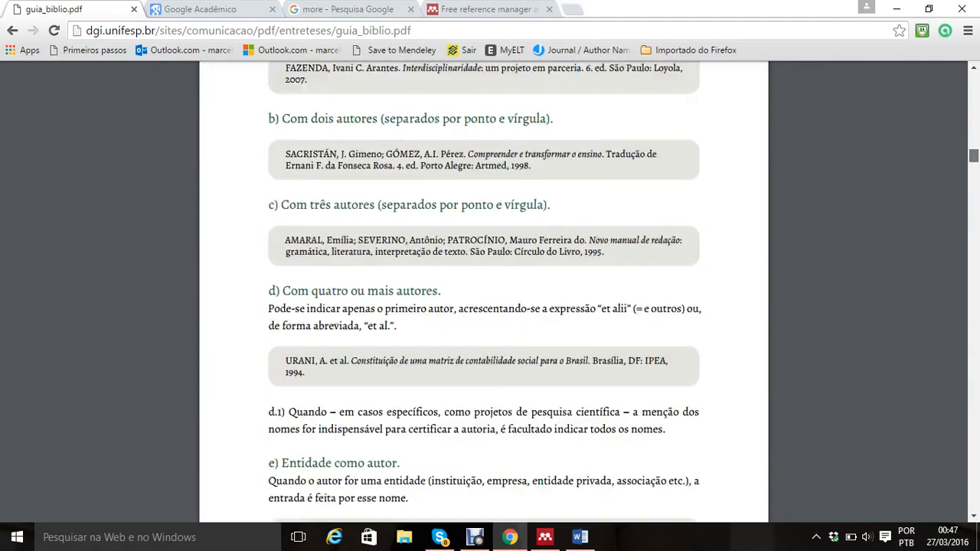
pyautogui.scroll(2, 483, 307)
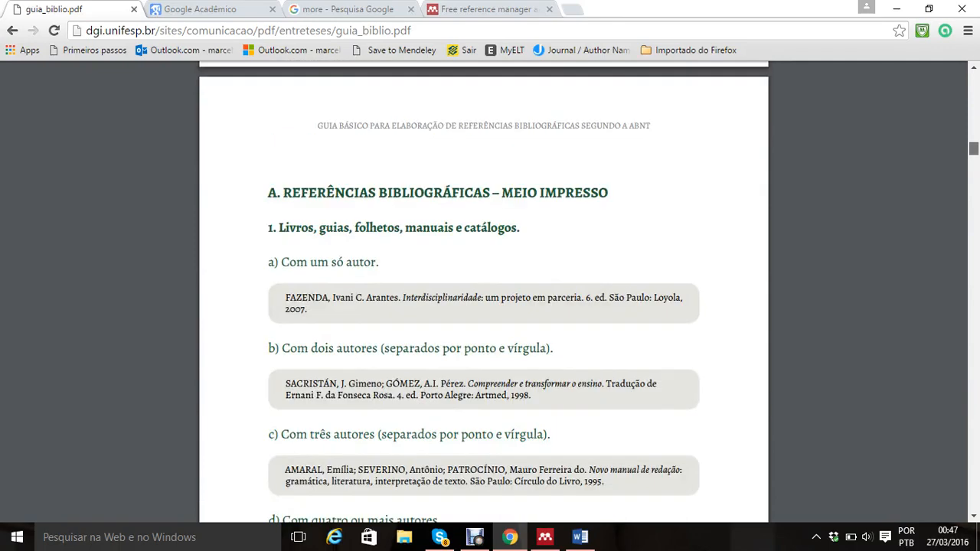
pyautogui.scroll(-6, 484, 306)
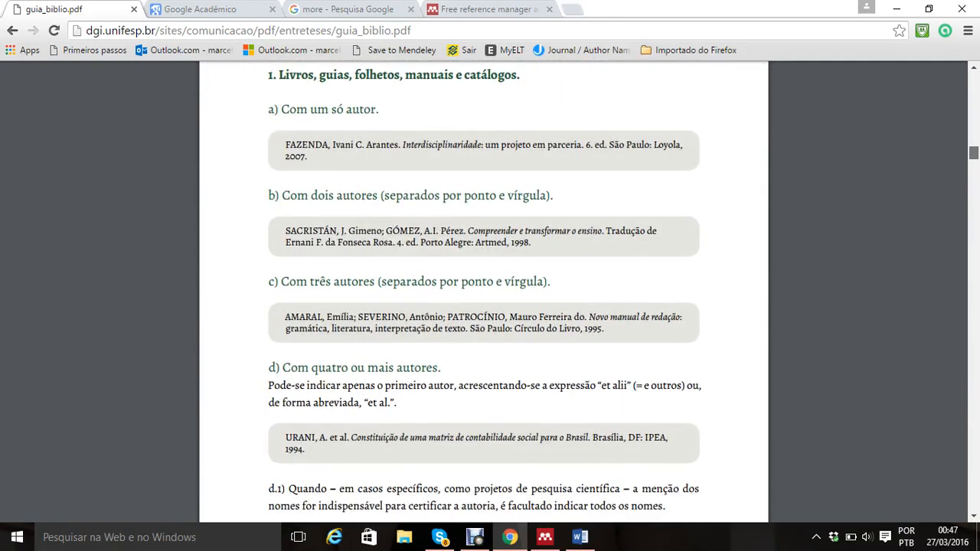
pyautogui.scroll(-2, 483, 307)
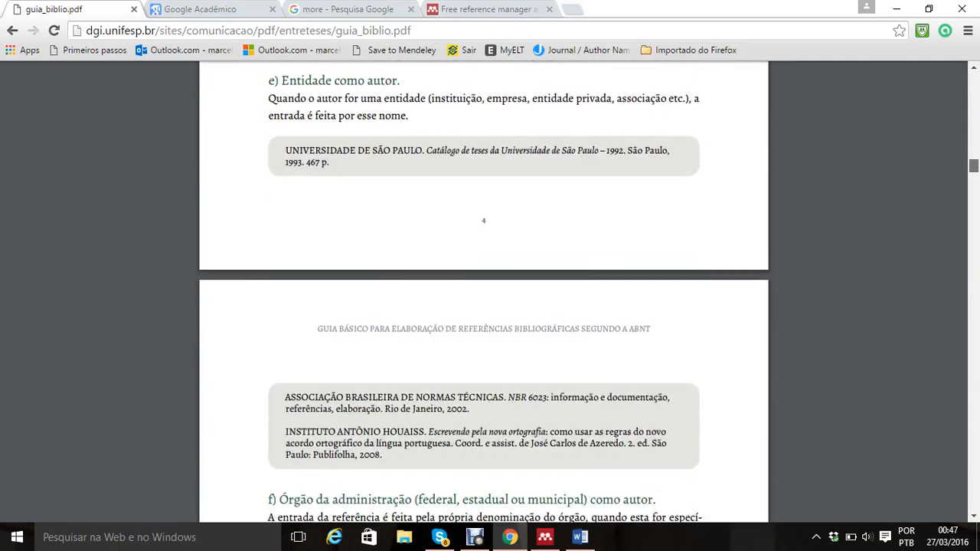
pyautogui.scroll(-5, 483, 307)
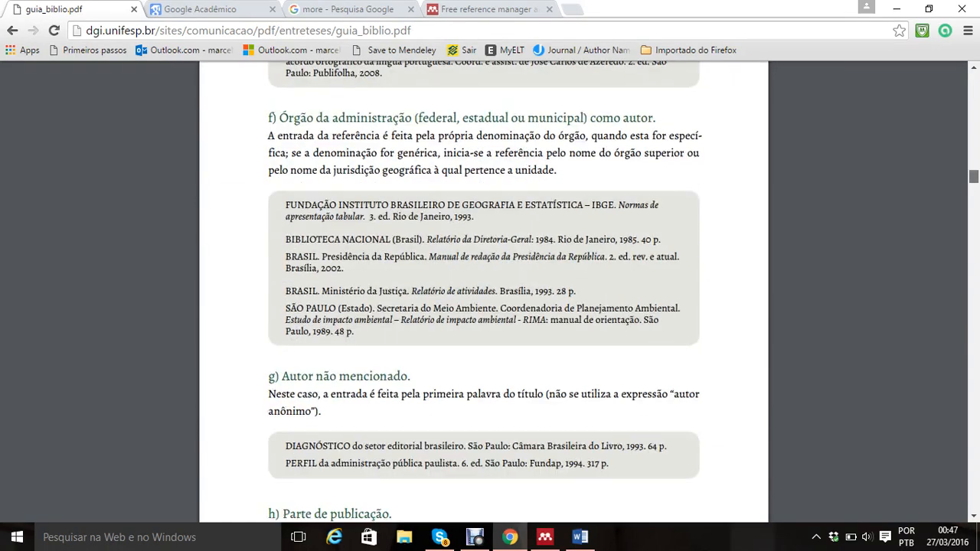
pyautogui.scroll(-12, 484, 307)
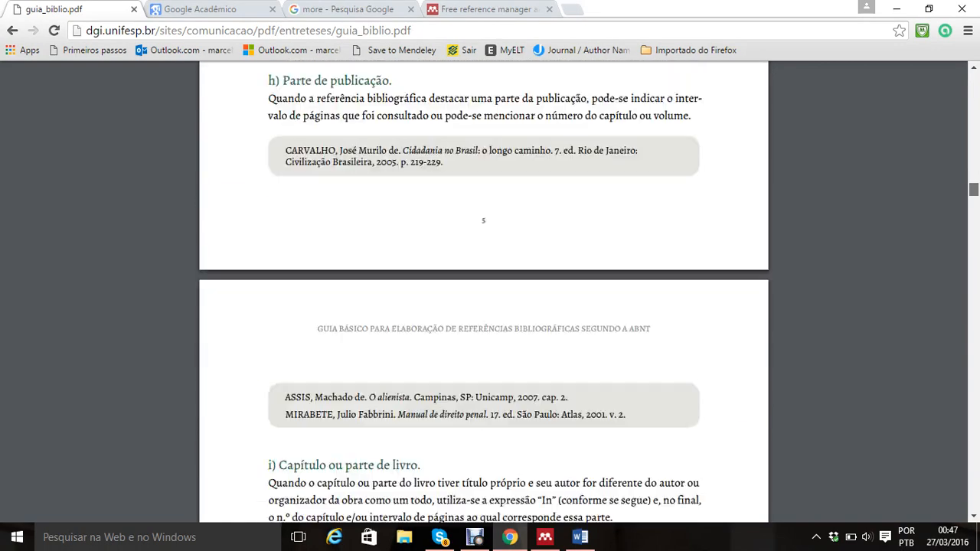
pyautogui.scroll(-6, 483, 307)
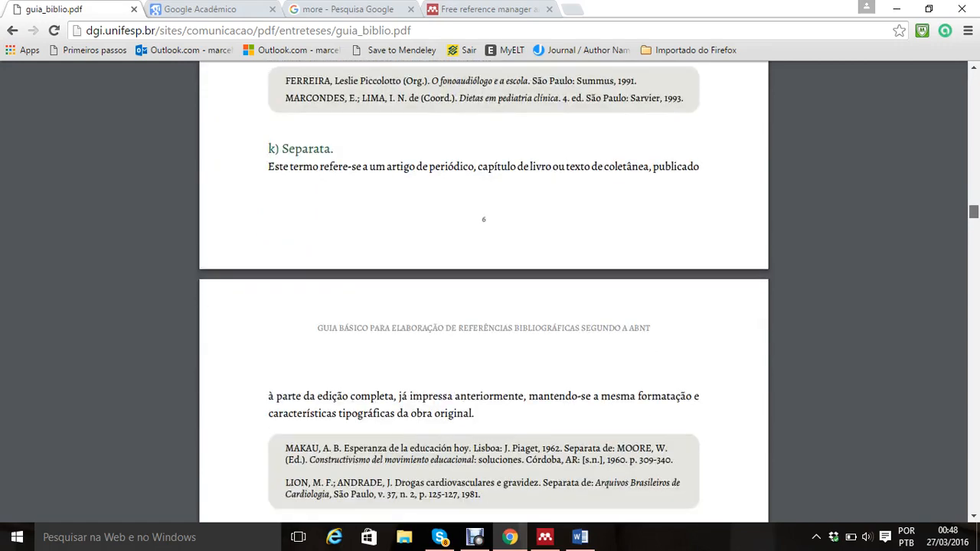
pyautogui.scroll(-11, 483, 306)
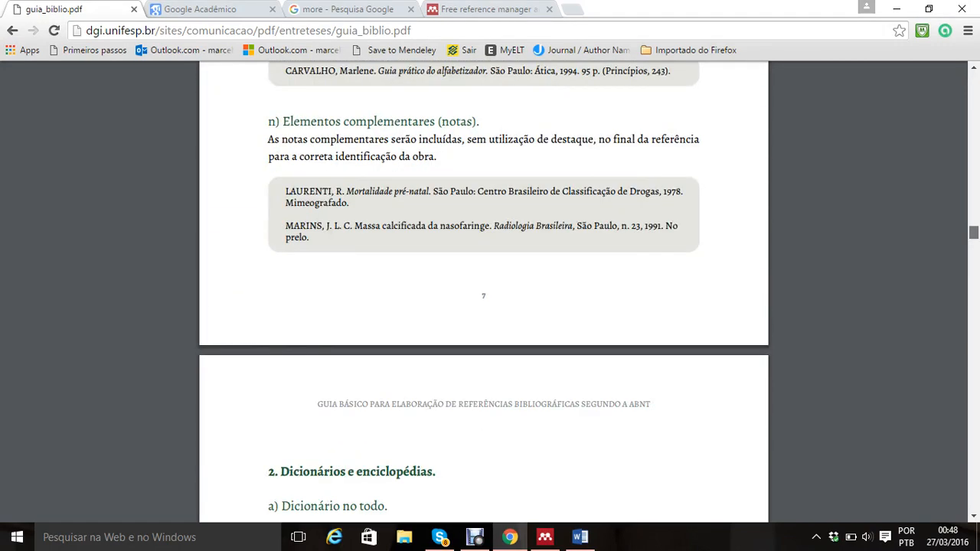
pyautogui.scroll(-8, 484, 306)
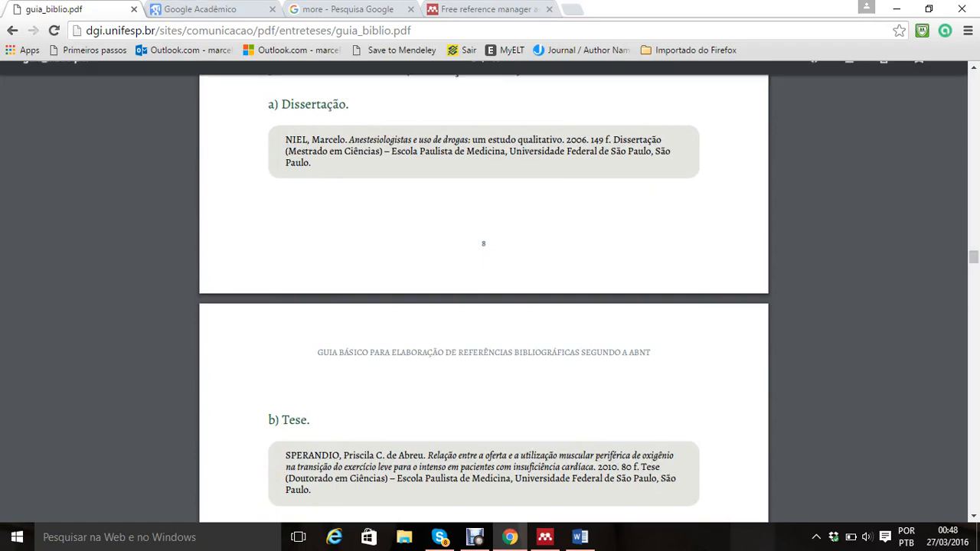
# Step: Search Google Acadêmico for "kinesio taping"
pyautogui.hotkey('ctrl', 'Tab')
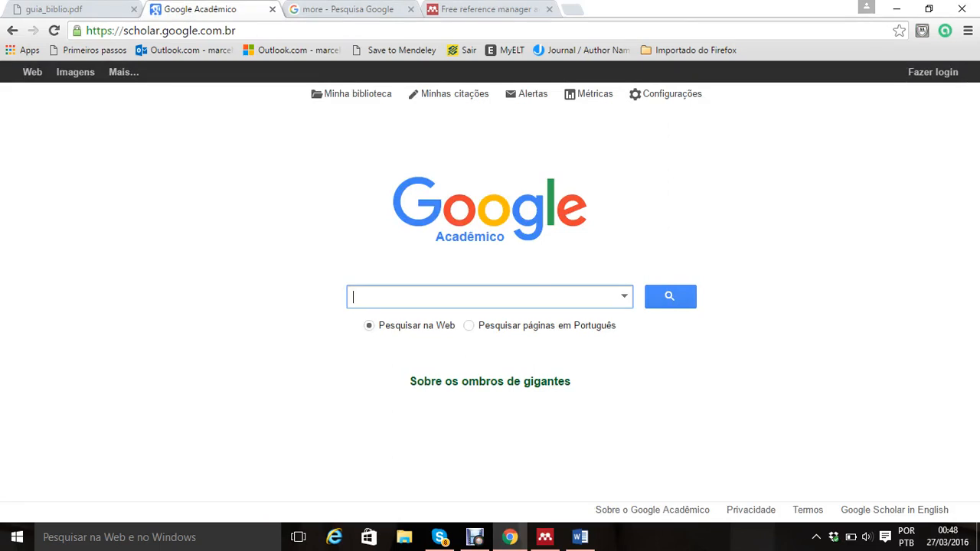
pyautogui.write('kinesio taping')
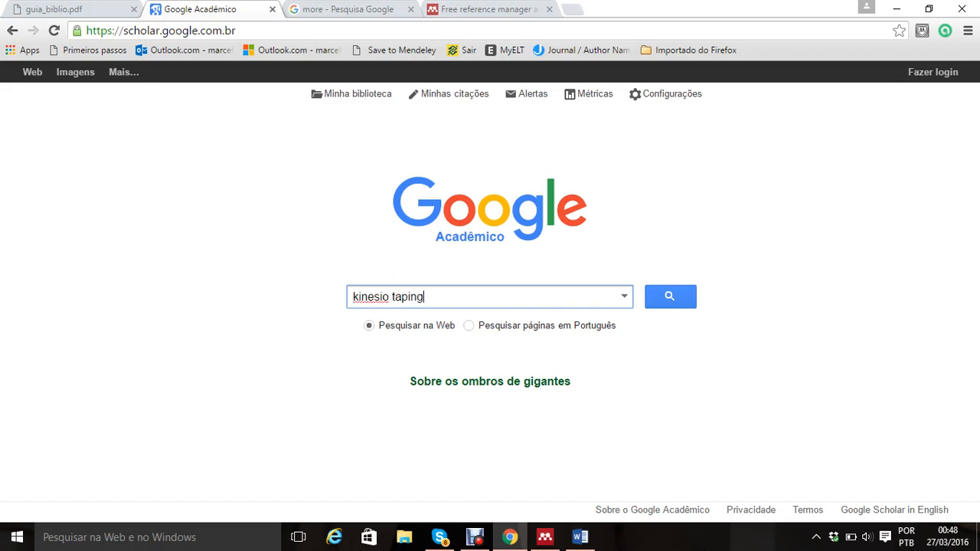
pyautogui.press('Return')
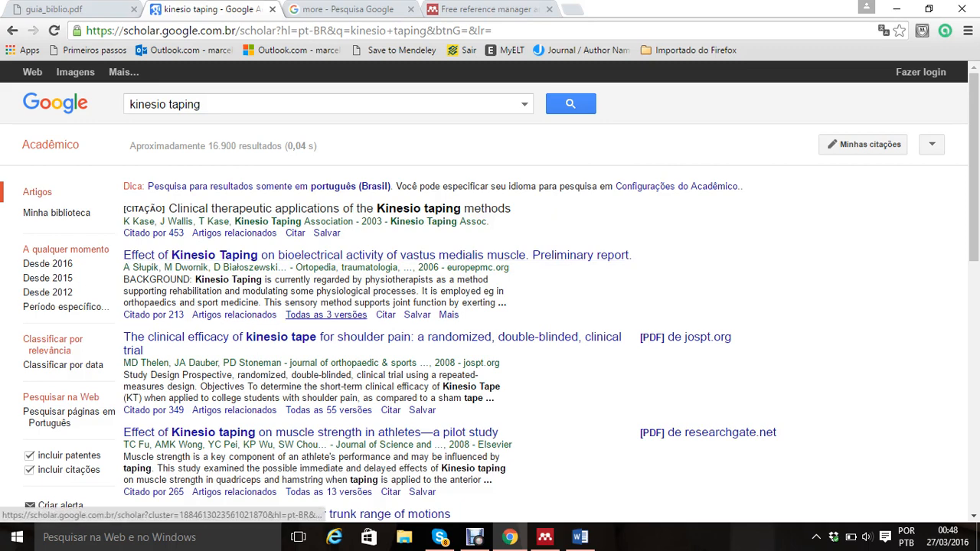
# Step: List all versions of the Kinesio Taping vastus medialis article and compare the first version's MLA, NBR 6023 and APA citations
pyautogui.click(327, 315)
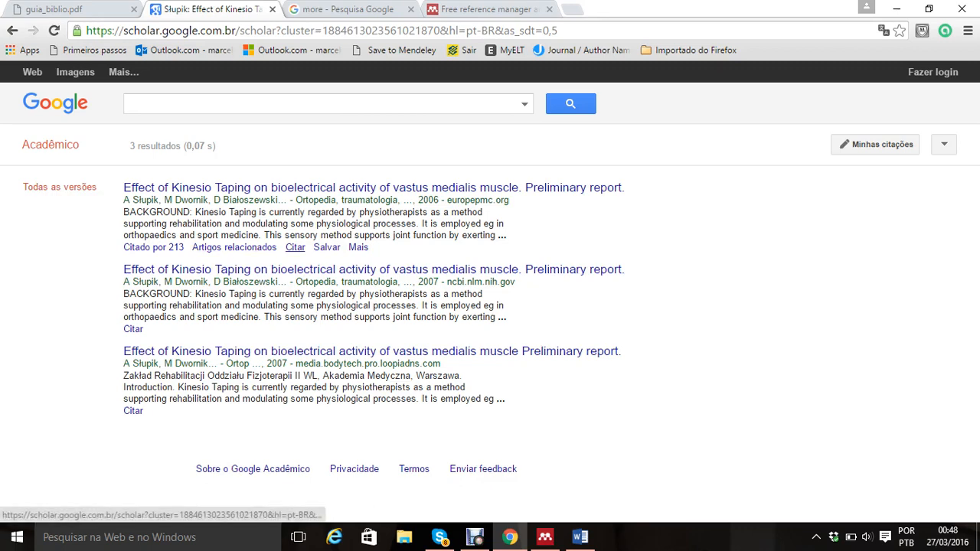
pyautogui.click(294, 247)
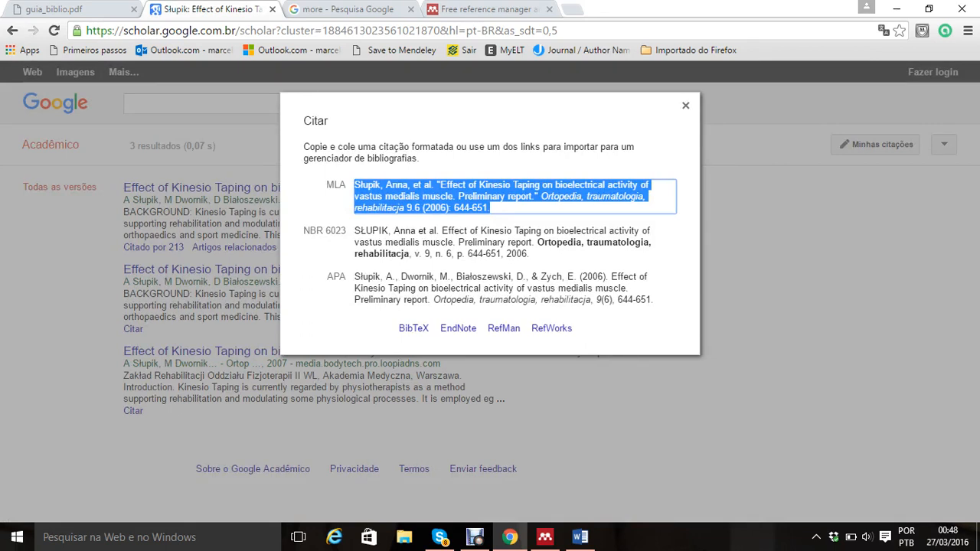
pyautogui.click(501, 242)
pyautogui.click(502, 288)
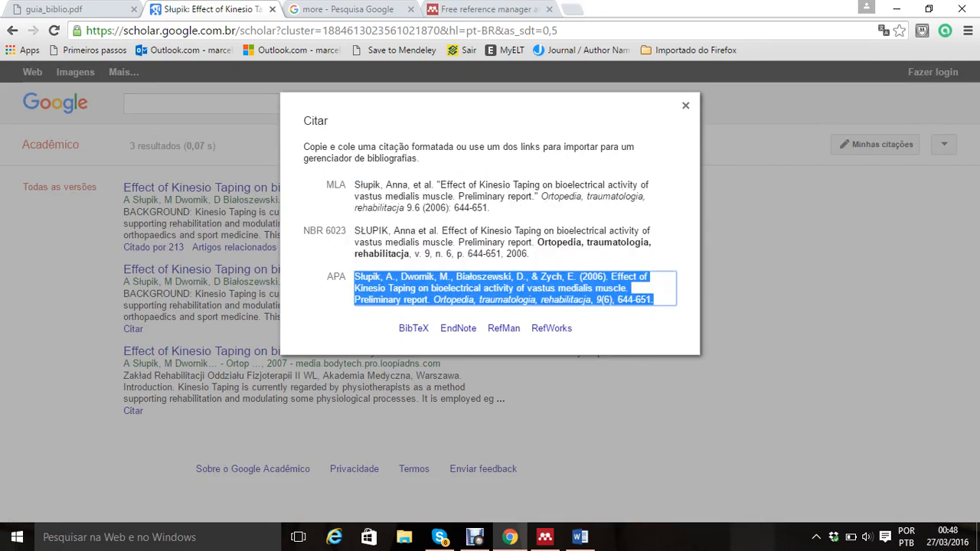
pyautogui.click(502, 196)
pyautogui.click(501, 242)
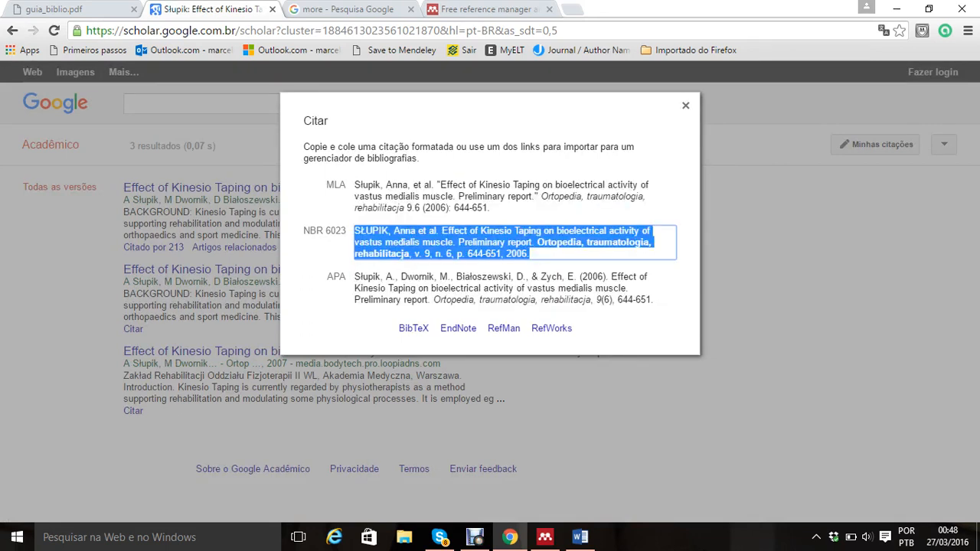
pyautogui.click(502, 288)
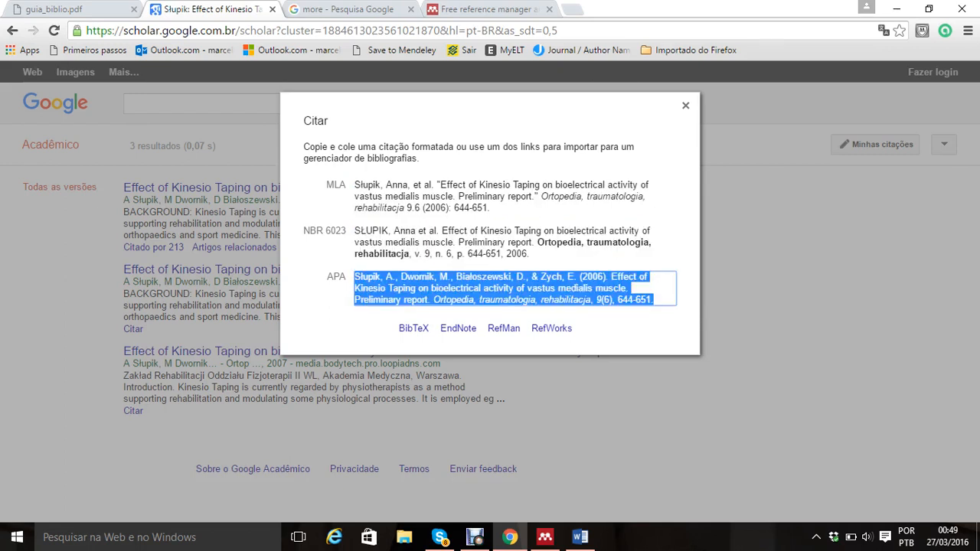
pyautogui.click(502, 197)
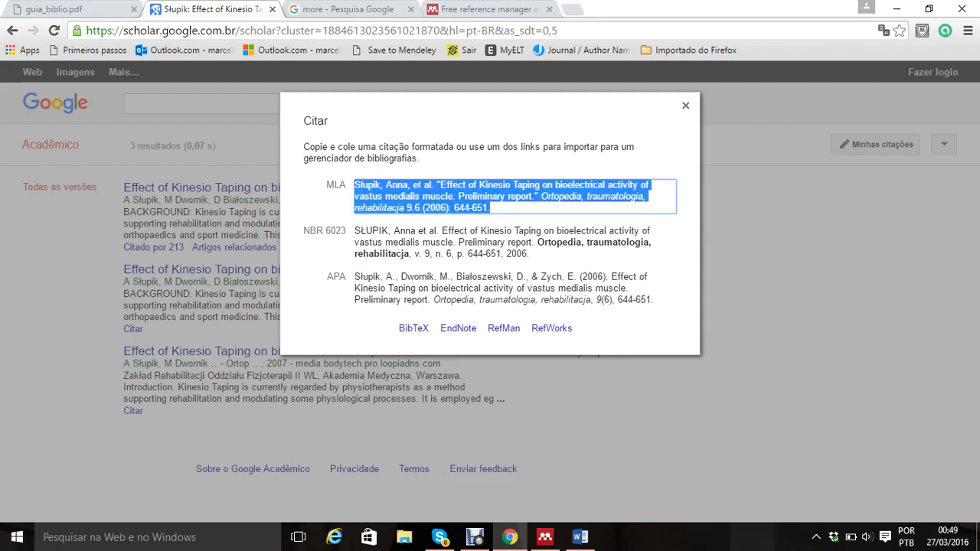
# Step: Copy the article's NBR 6023 citation
pyautogui.click(503, 243)
pyautogui.hotkey('ctrl', 'c')
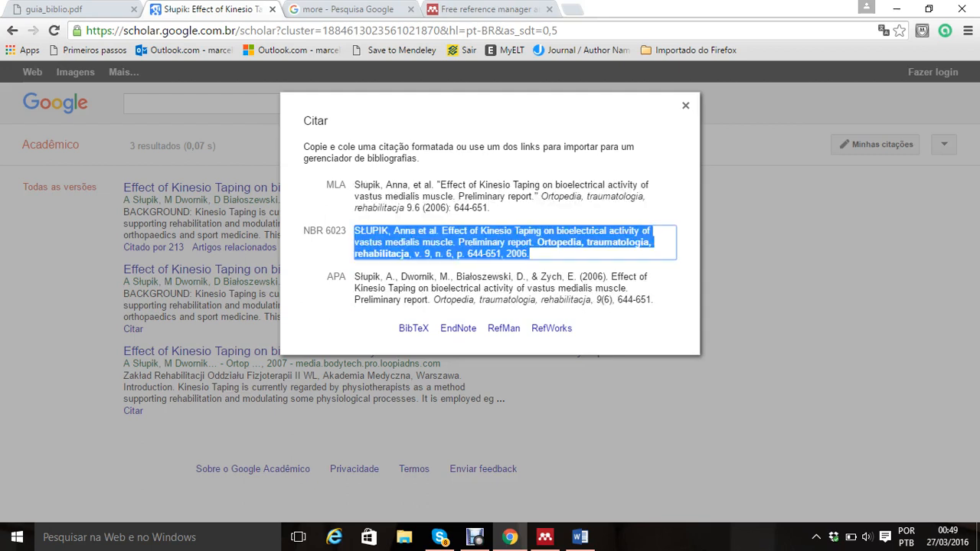
pyautogui.rightClick(473, 250)
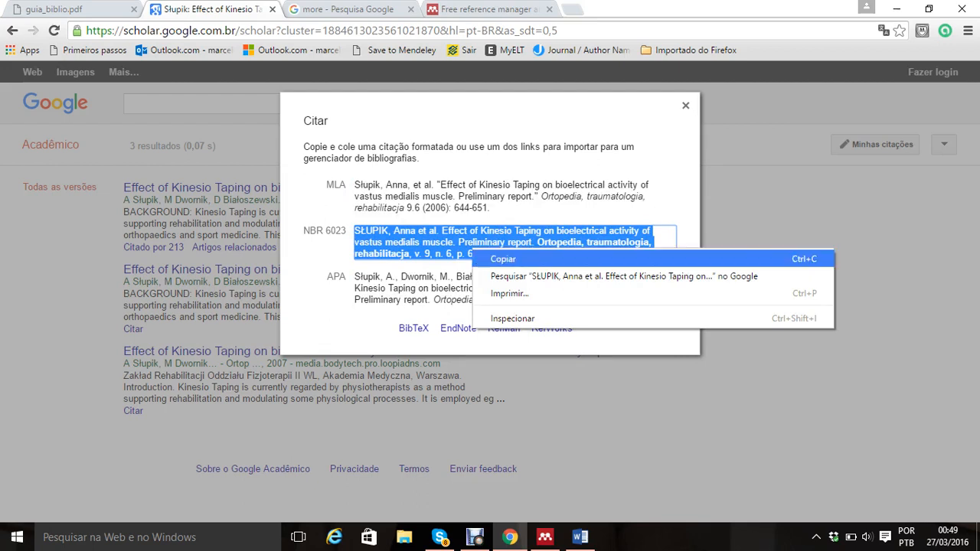
pyautogui.click(504, 259)
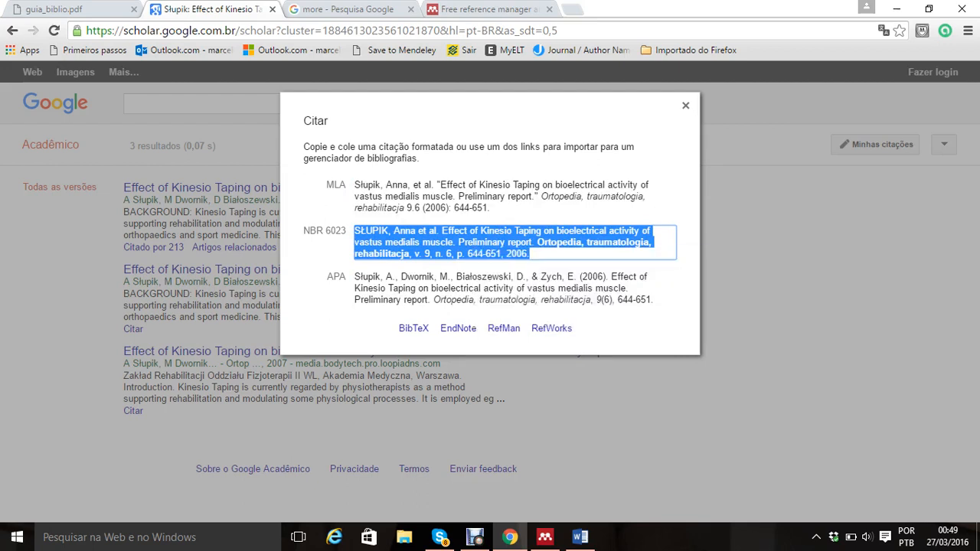
# Step: Switch to Word, paste the citation into the blank document and justify its paragraph
pyautogui.click(580, 537)
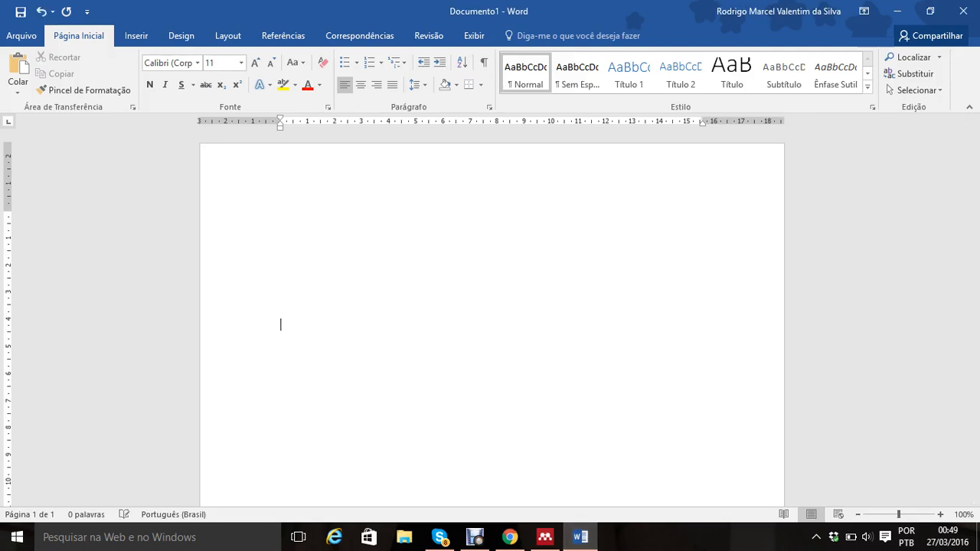
pyautogui.hotkey('ctrl', 'v')
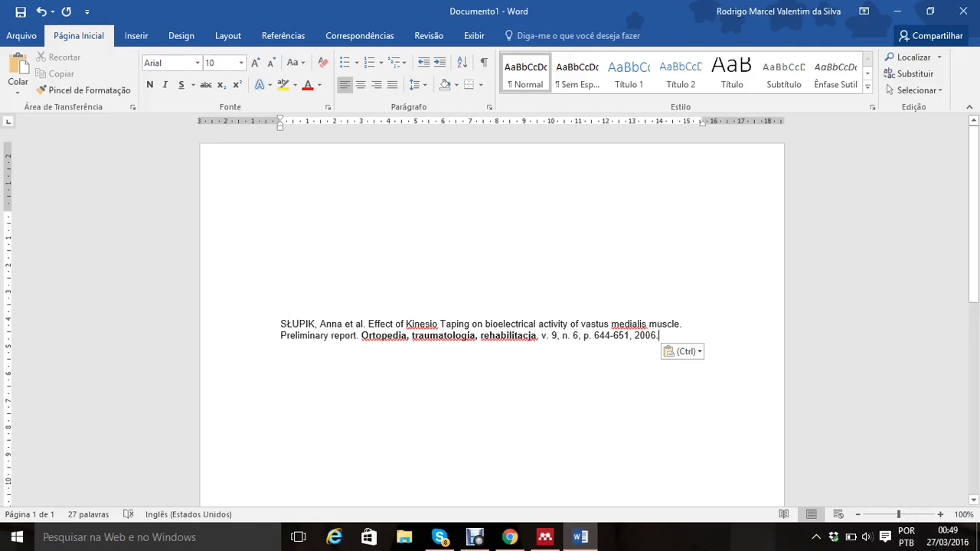
pyautogui.moveTo(662, 336); pyautogui.dragTo(279, 325)
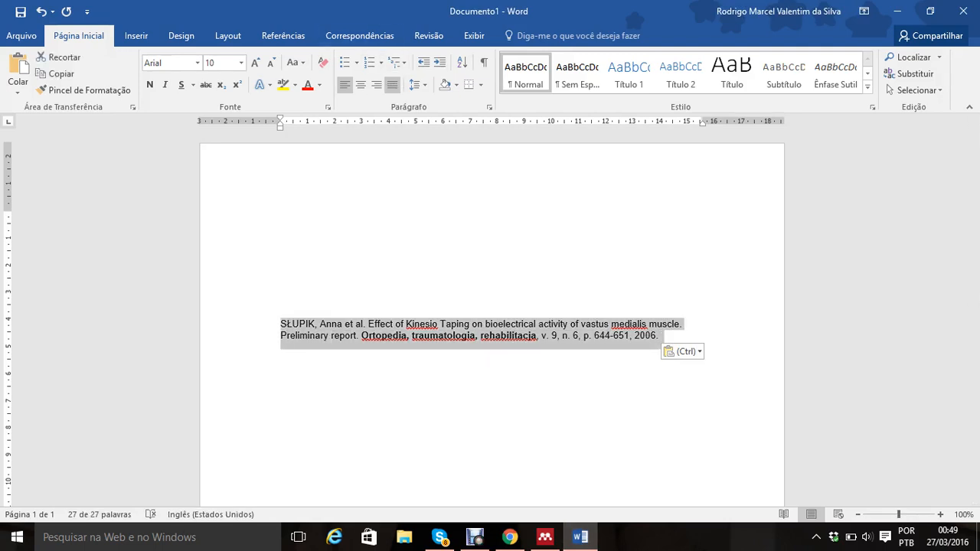
pyautogui.click(392, 84)
# Step: Add the heading "Referencia" above the citation and insert two empty paragraphs before the heading
pyautogui.click(280, 281)
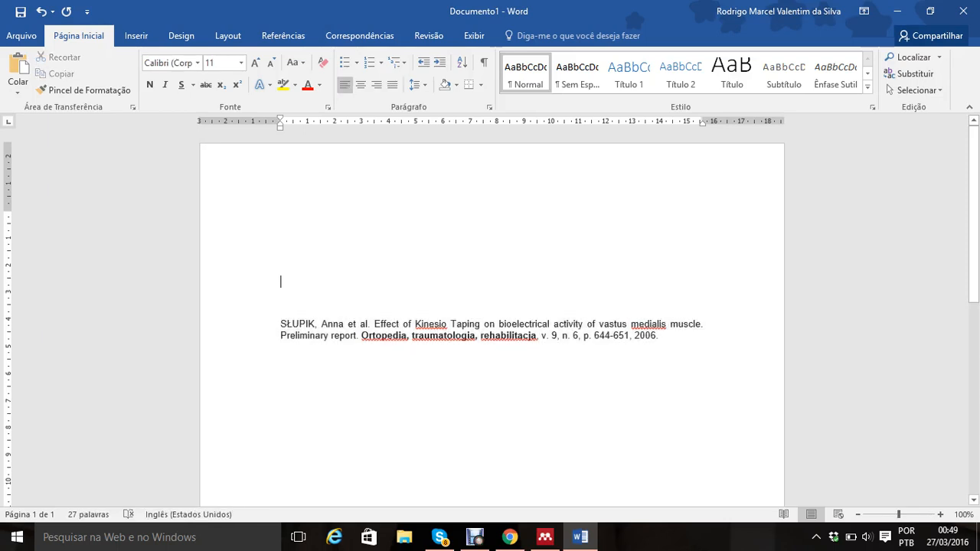
pyautogui.write('Refe')
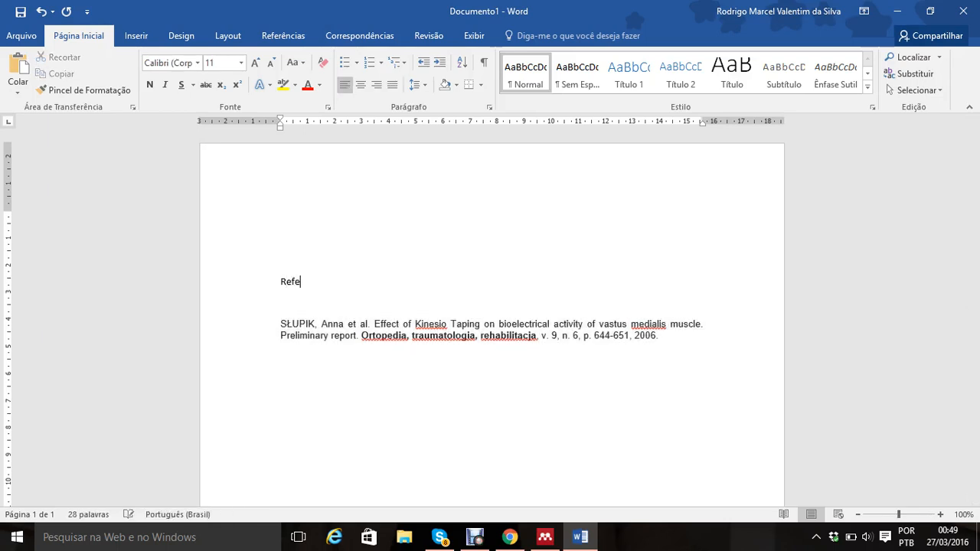
pyautogui.write('rencia')
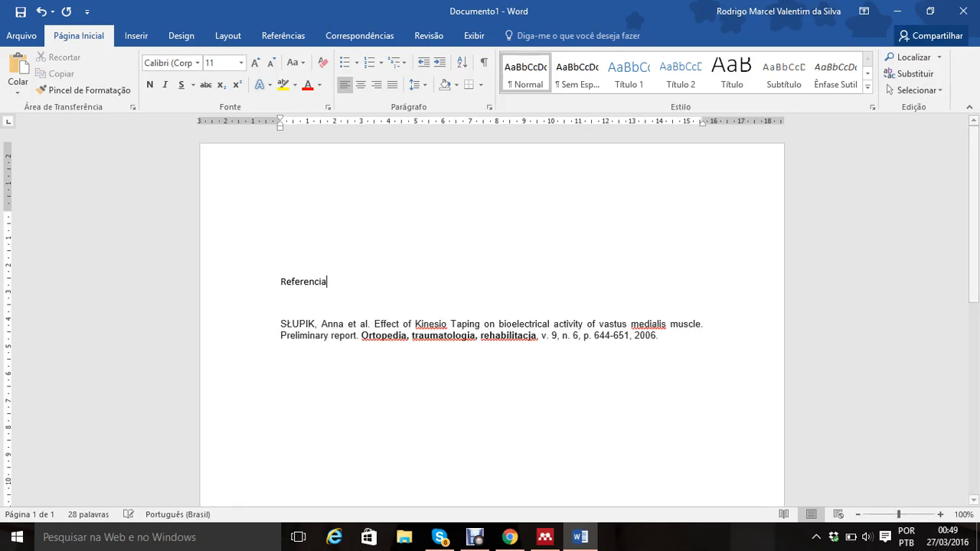
pyautogui.press('Home')
pyautogui.press('Return')
pyautogui.press('Return')
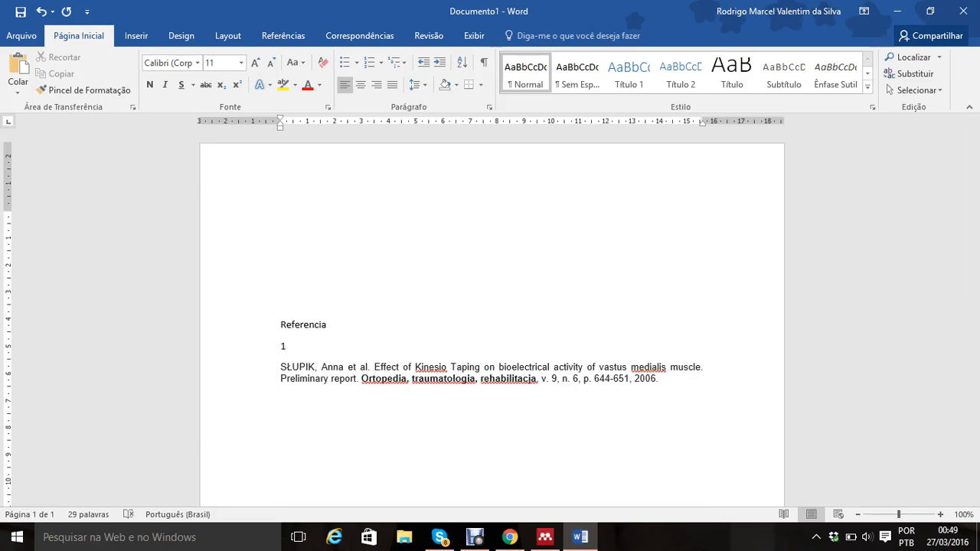
# Step: Delete the number 1 from the line below the "Referencia" heading
pyautogui.press('BackSpace')
pyautogui.moveTo(544, 537)
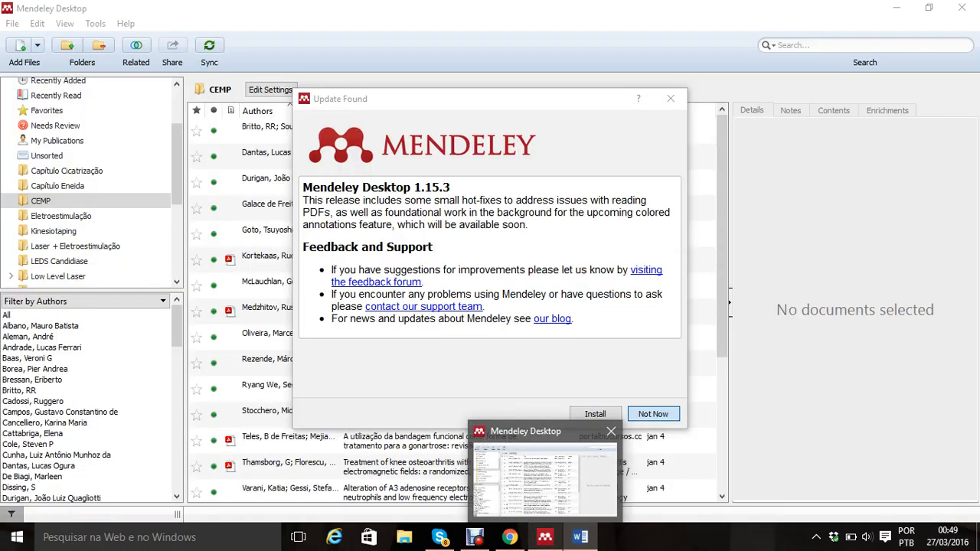
pyautogui.moveTo(580, 537)
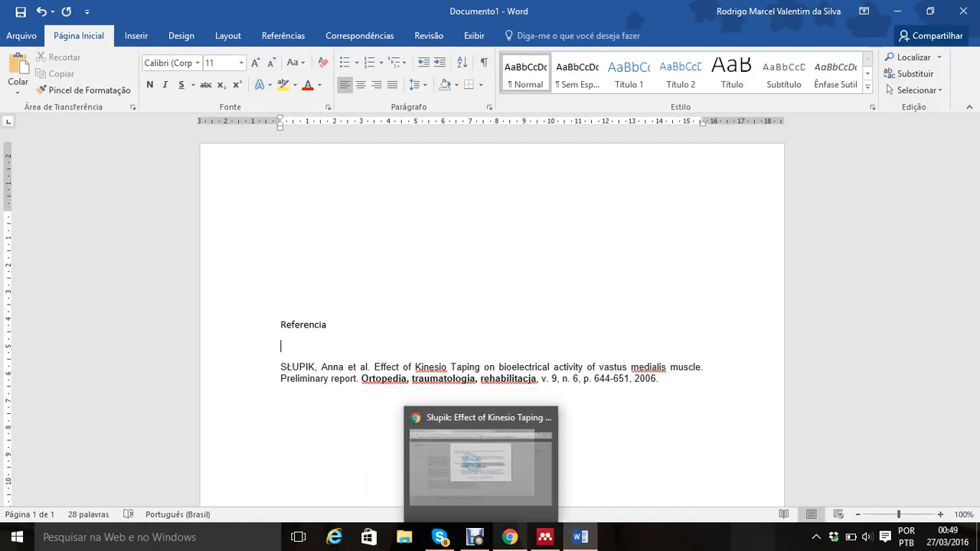
# Step: Switch to Chrome, dismiss the citation window and open the MORE site from the Google results for "more"
pyautogui.click(509, 537)
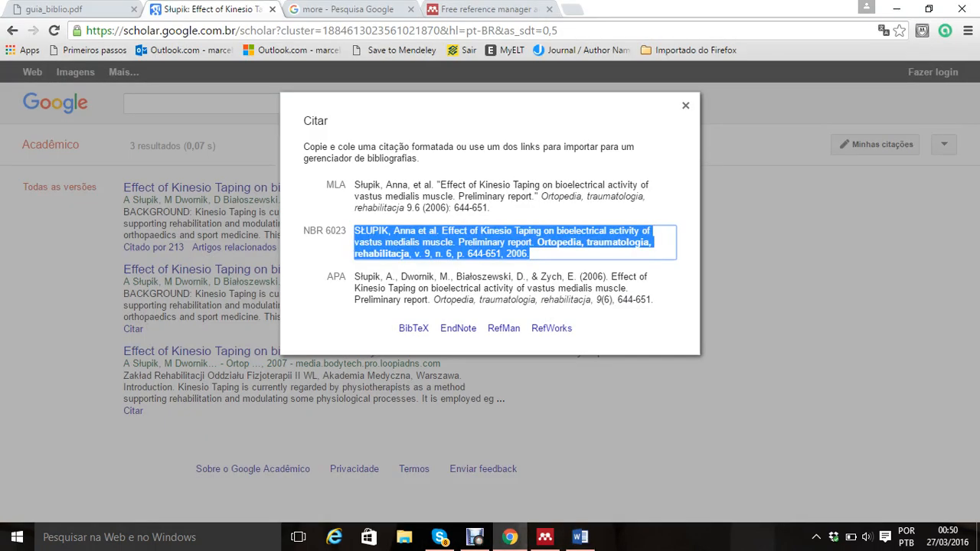
pyautogui.press('Escape')
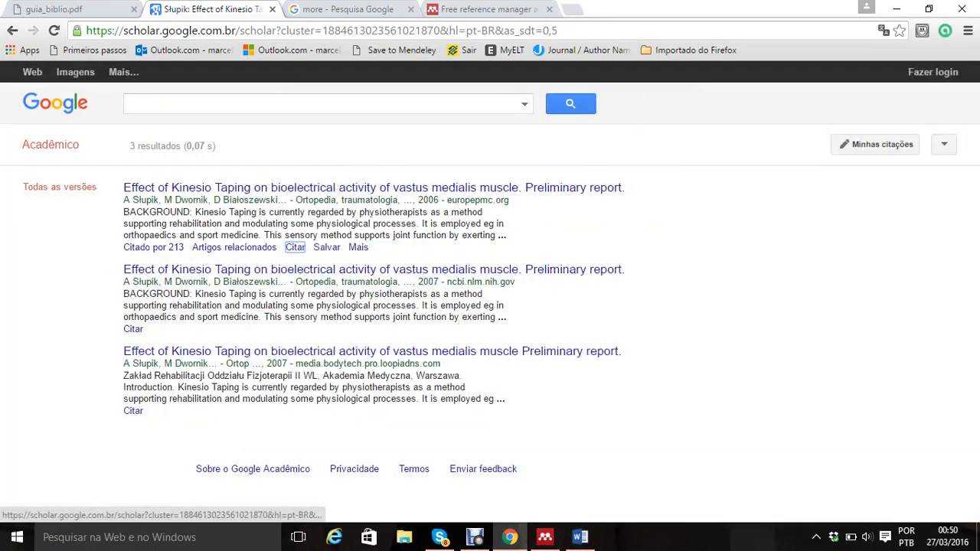
pyautogui.hotkey('ctrl', 'Tab')
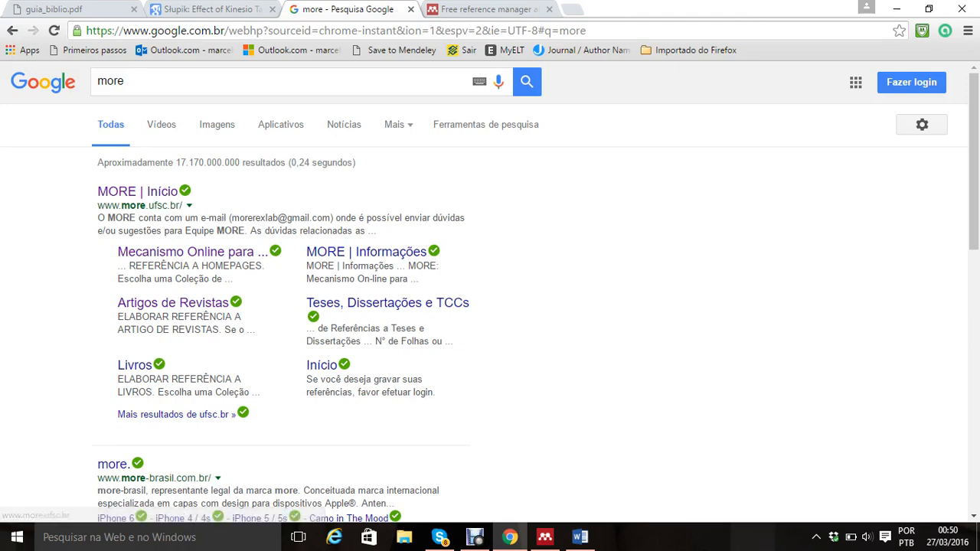
pyautogui.click(138, 191)
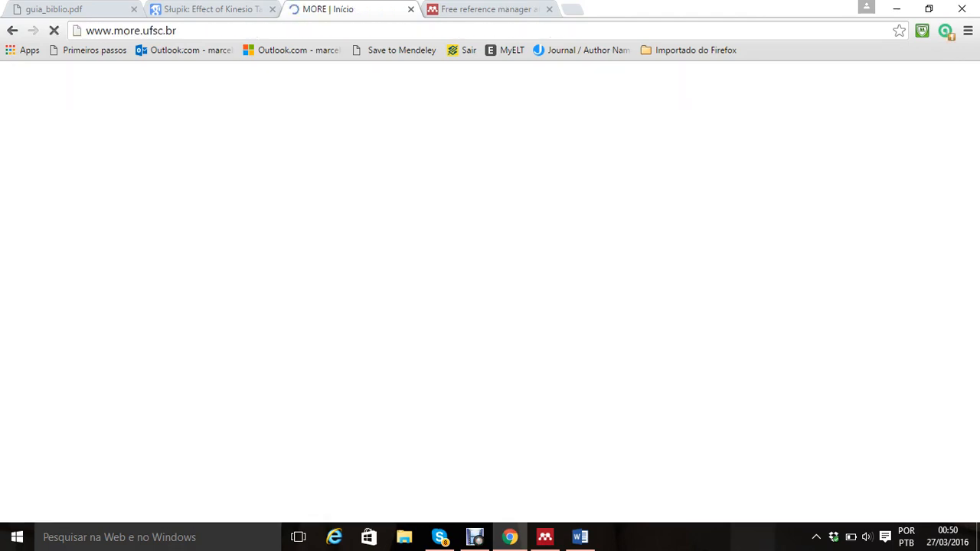
# Step: Open the whole-magazine (Revista) reference form under Periódico no Todo, with the collection set to Não Classificada
pyautogui.moveTo(234, 179)
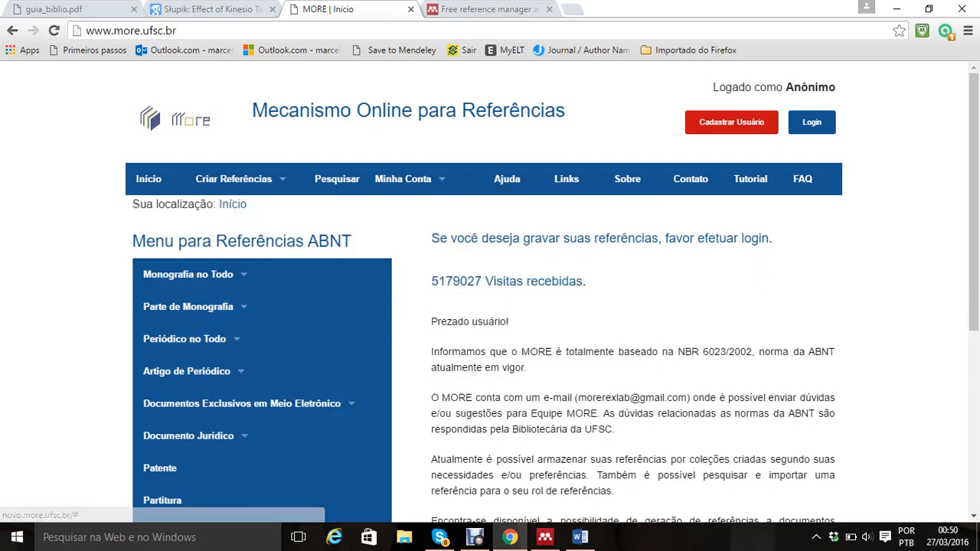
pyautogui.moveTo(189, 307)
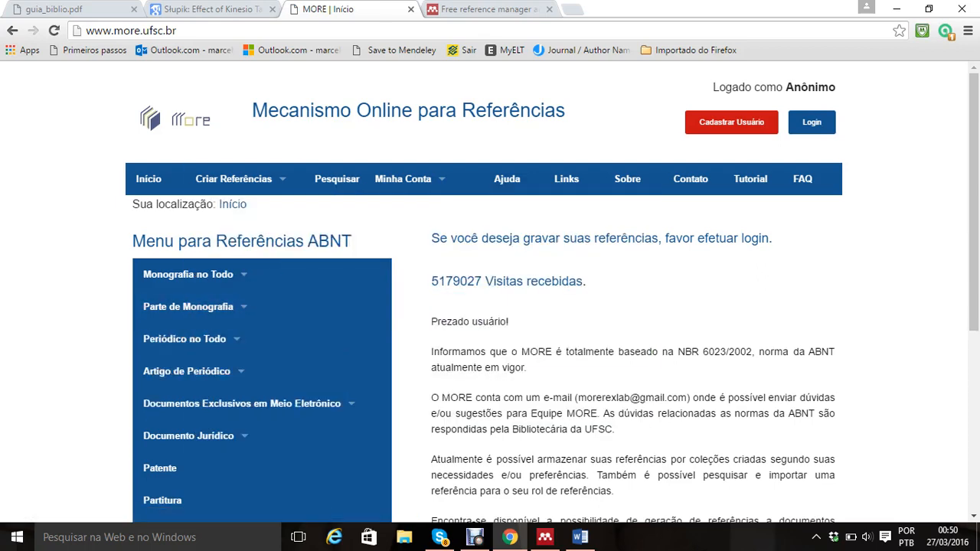
pyautogui.scroll(-2, 974, 115)
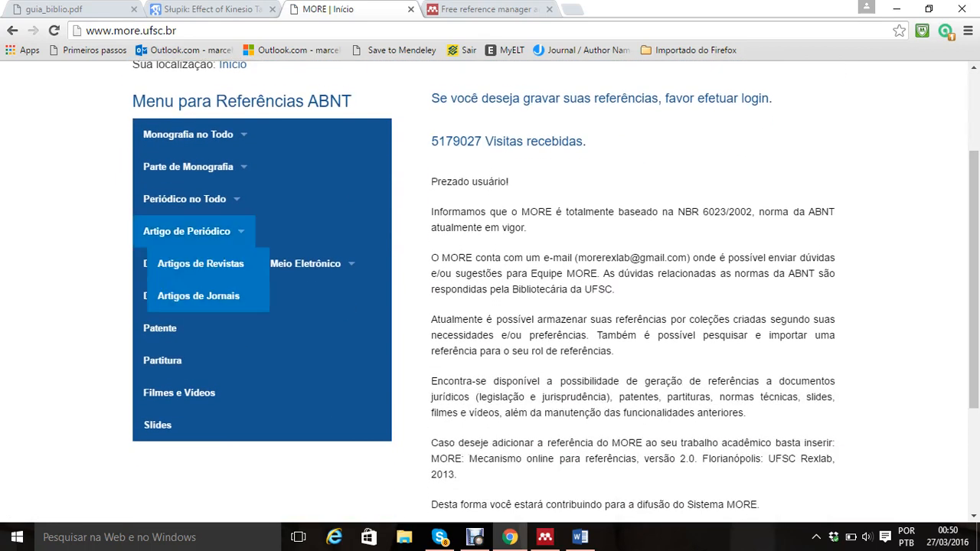
pyautogui.moveTo(185, 200)
pyautogui.click(177, 232)
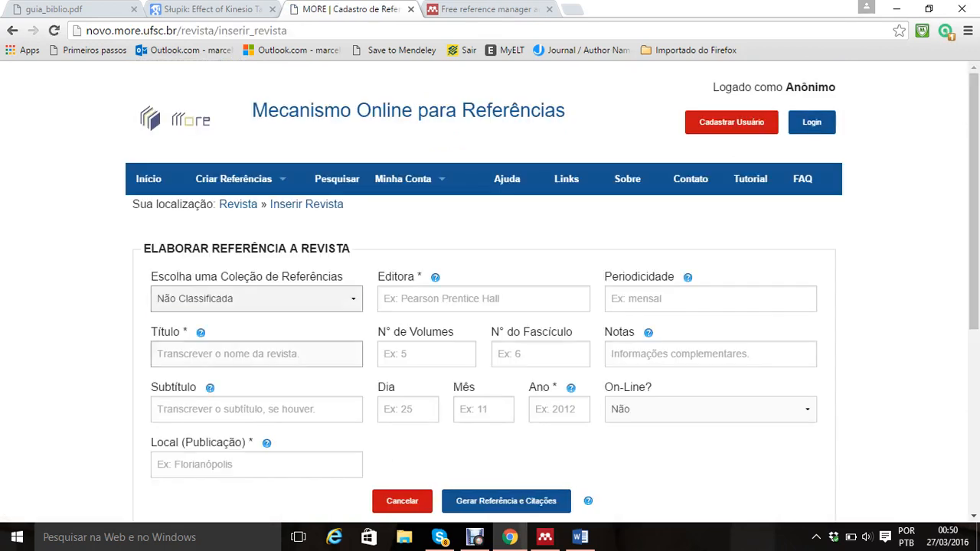
pyautogui.click(256, 299)
pyautogui.click(257, 318)
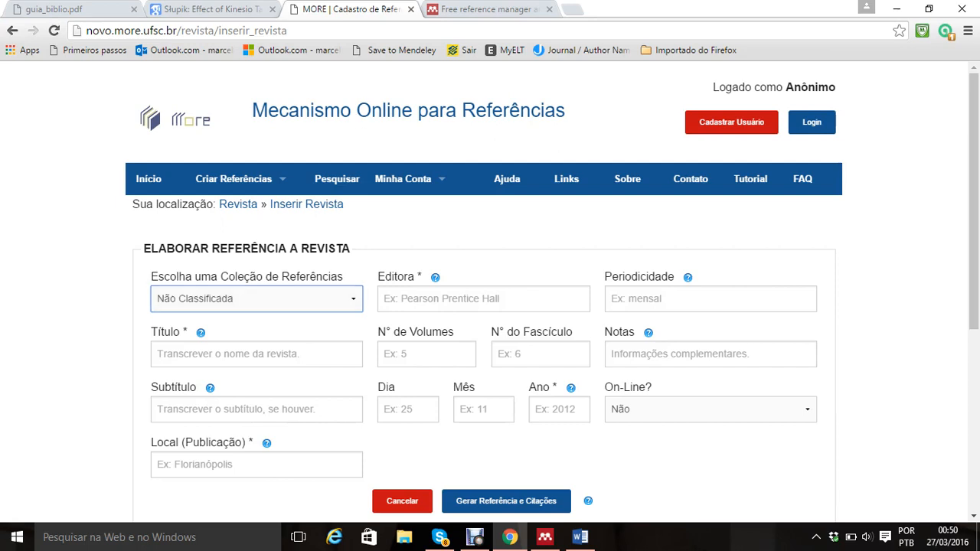
# Step: Enter "A fisioterapia é uma ciência" as the magazine title
pyautogui.click(256, 354)
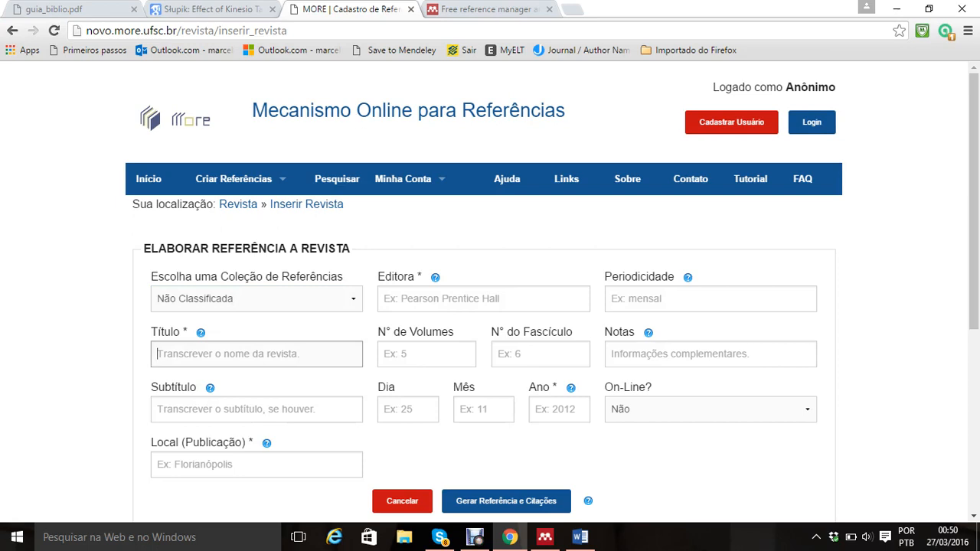
pyautogui.write('A ciencia')
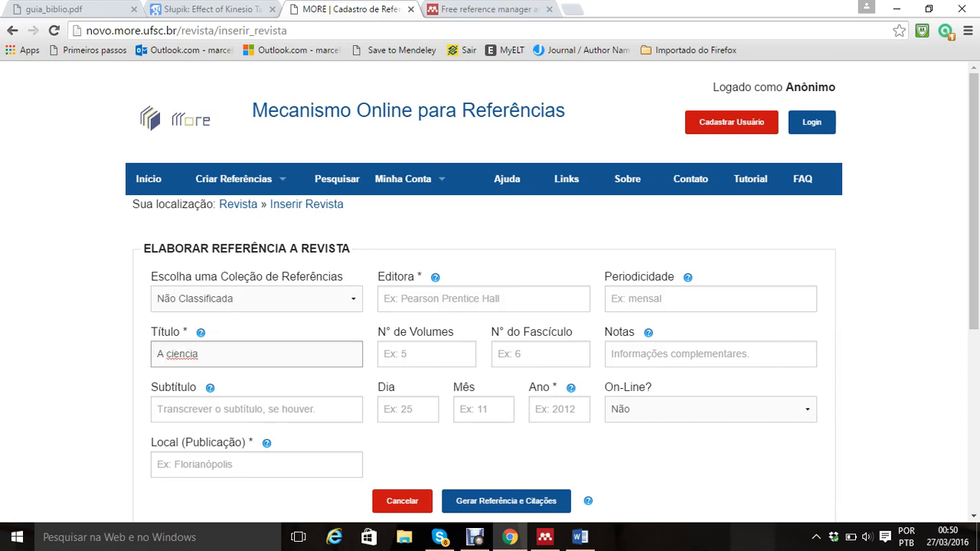
pyautogui.press('BackSpace')
pyautogui.press('BackSpace')
pyautogui.press('BackSpace')
pyautogui.press('BackSpace')
pyautogui.press('BackSpace')
pyautogui.press('BackSpace')
pyautogui.press('BackSpace')
pyautogui.press('BackSpace')
pyautogui.write('fisioterapia é uma ciên')
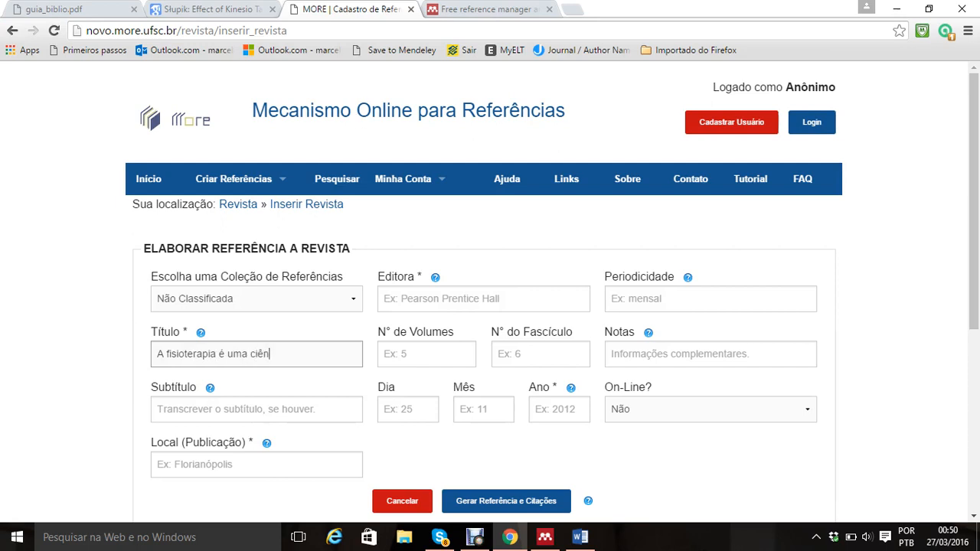
pyautogui.write('cia')
pyautogui.write('10')
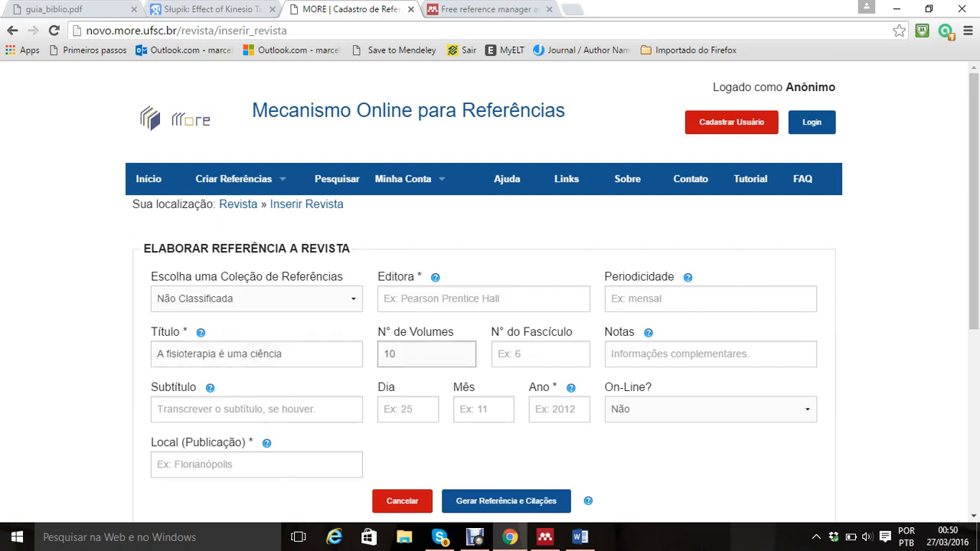
# Step: Fill in volume 10, issue 5 and the publication date as day 20, month 05, year 2015
pyautogui.press('Tab')
pyautogui.write('5')
pyautogui.press('Tab')
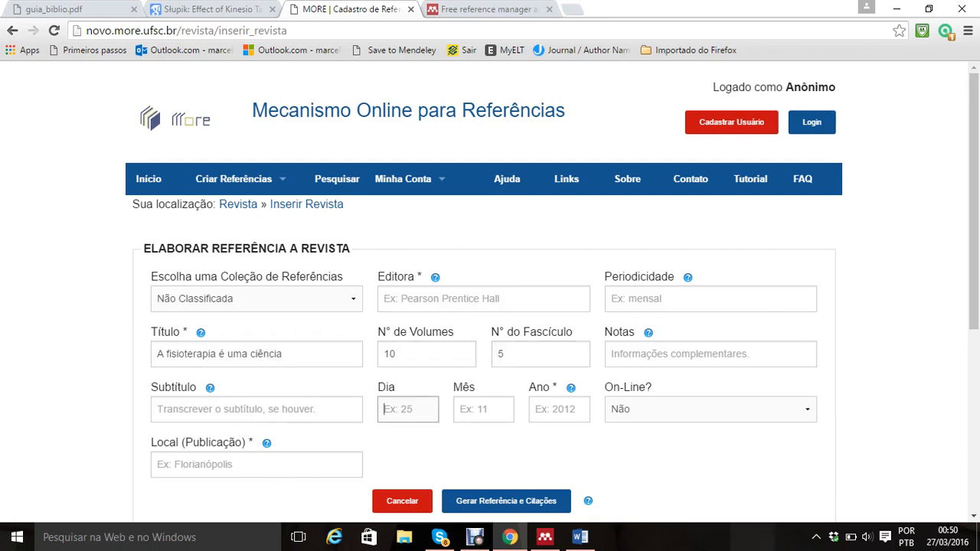
pyautogui.write('20')
pyautogui.press('Tab')
pyautogui.write('05')
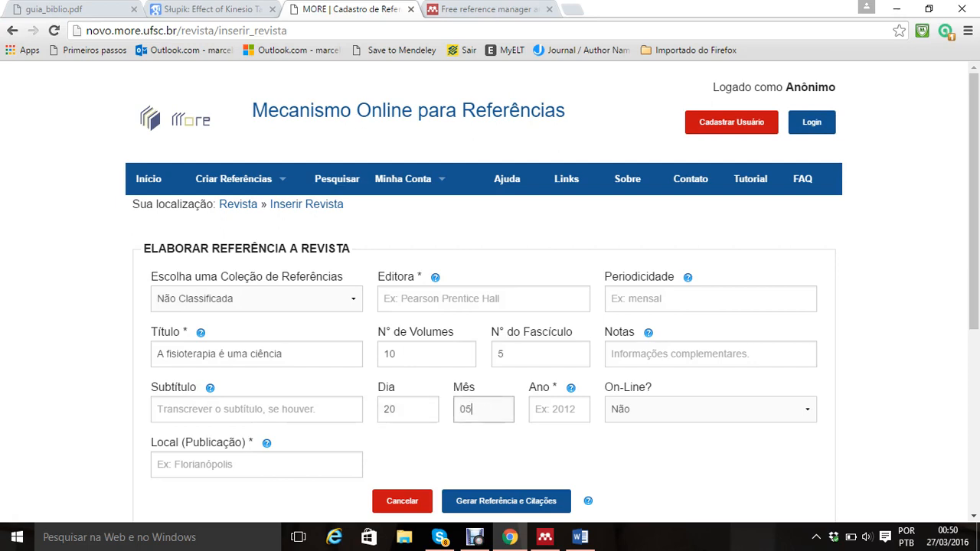
pyautogui.press('Tab')
pyautogui.write('2015')
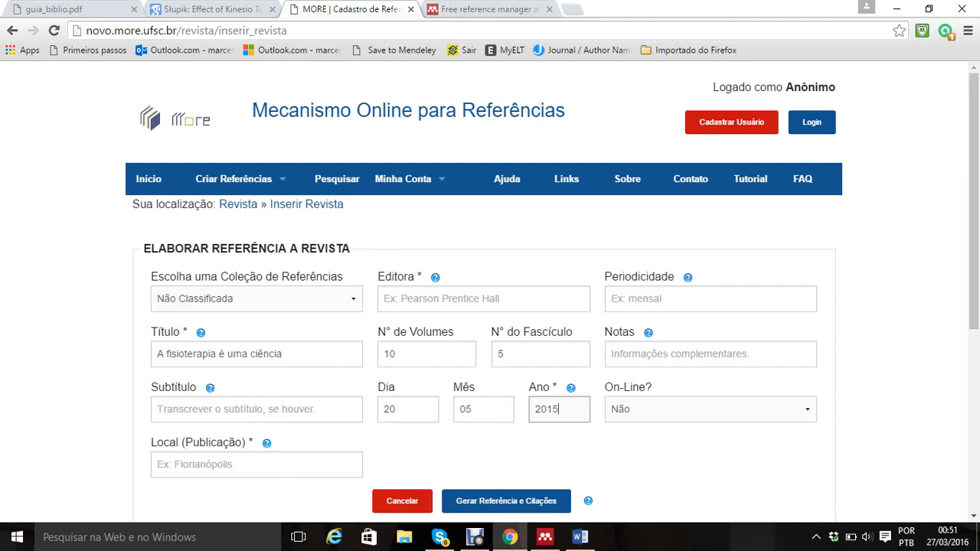
# Step: Try the Sim option for On-Line and set it back to Não
pyautogui.press('Tab')
pyautogui.hotkey('alt', 'Down')
pyautogui.press('Down')
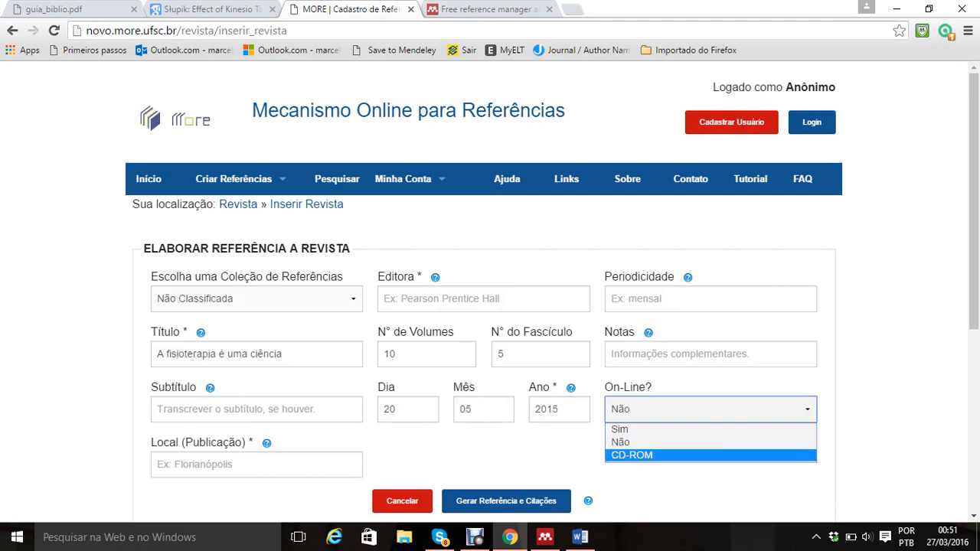
pyautogui.press('Up')
pyautogui.press('Up')
pyautogui.press('Return')
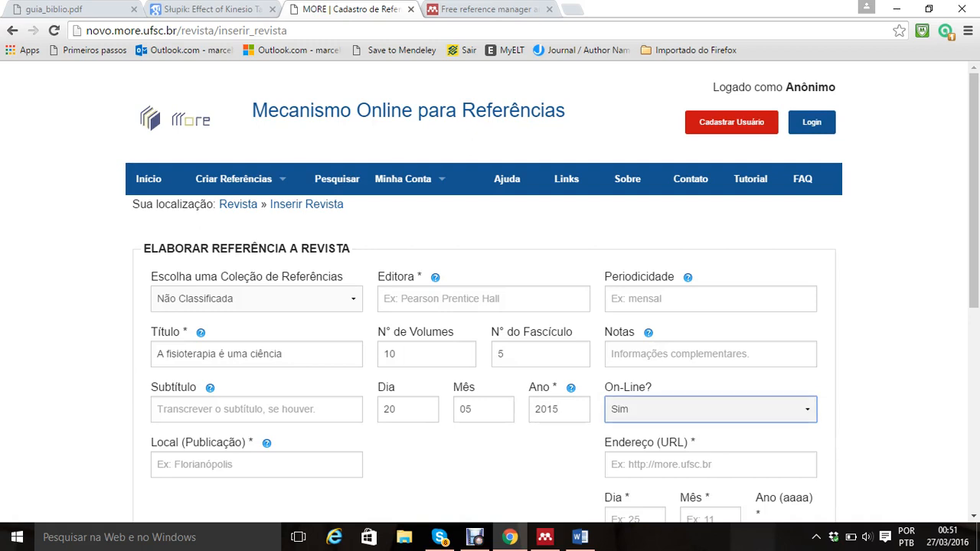
pyautogui.hotkey('alt', 'Down')
pyautogui.press('Down')
pyautogui.press('Return')
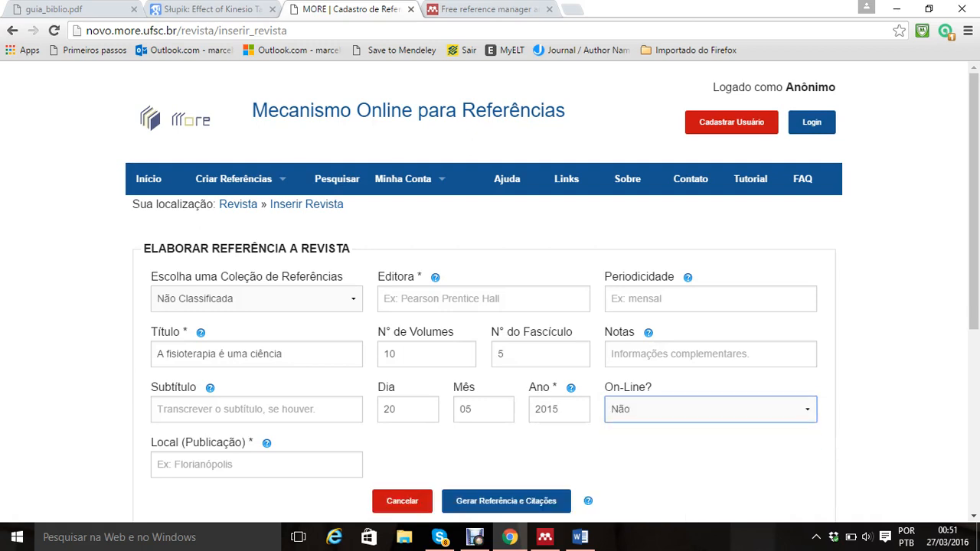
# Step: Set the periodicity to "Bimestrel" and the publisher to "Abril"
pyautogui.click(711, 299)
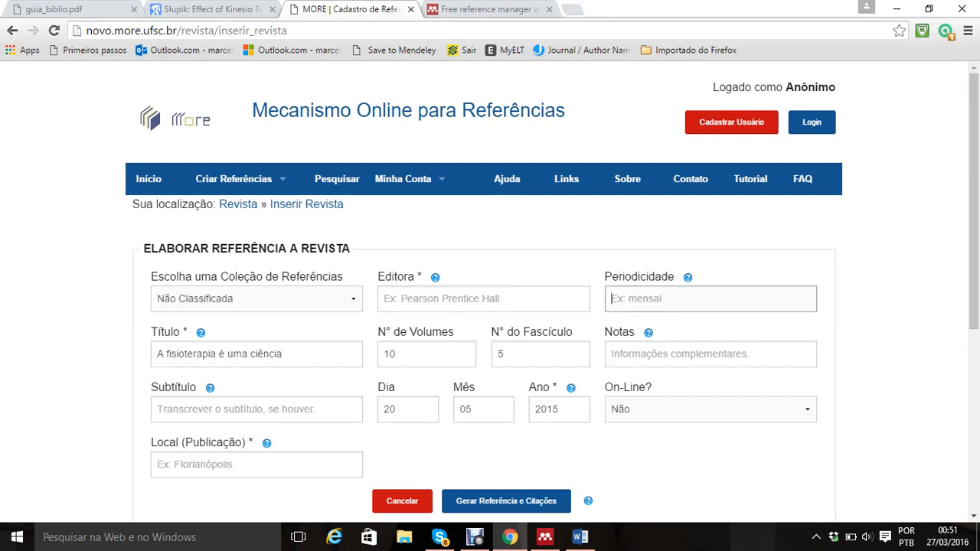
pyautogui.write('Bimestrel')
pyautogui.click(483, 299)
pyautogui.write('Abril')
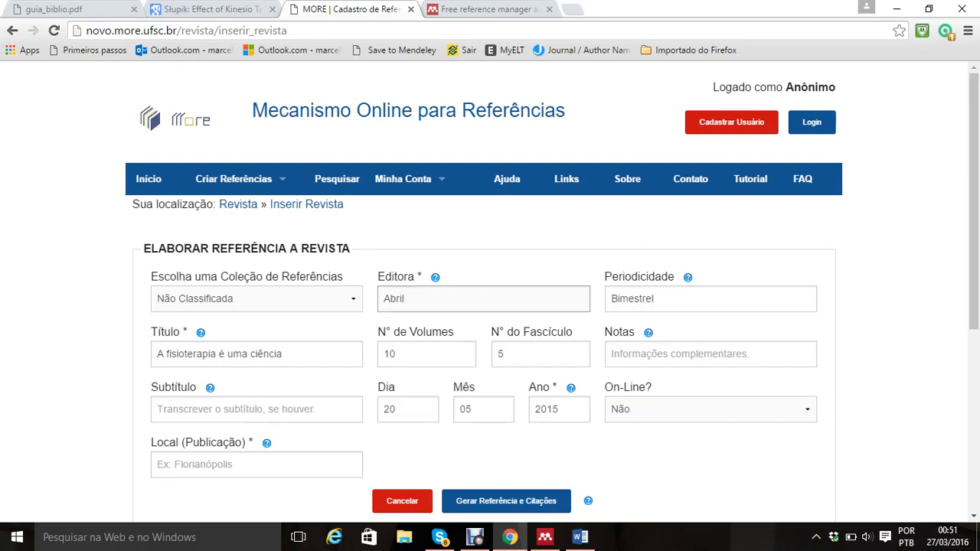
# Step: Enter "Natal" as the place of publication and generate the reference and citations
pyautogui.click(257, 410)
pyautogui.click(257, 465)
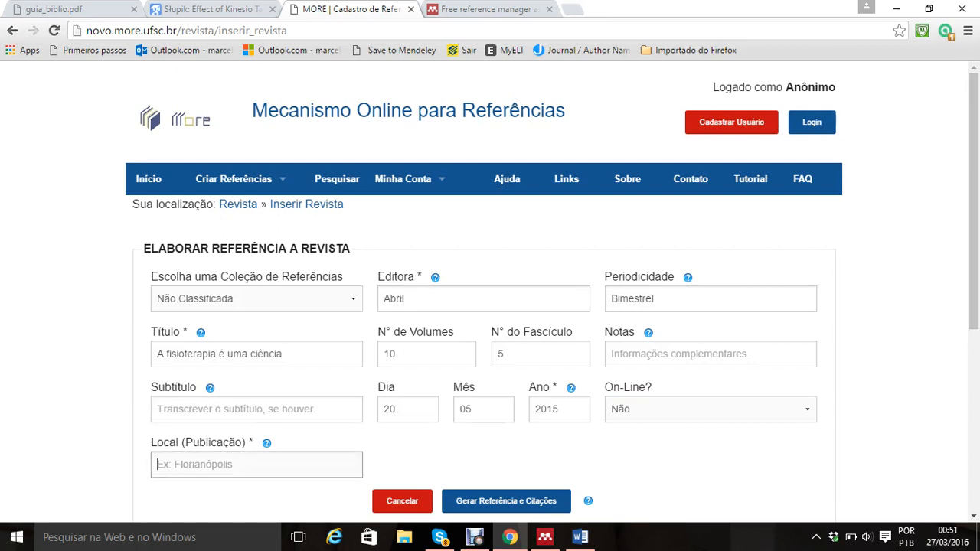
pyautogui.write('Natal')
pyautogui.click(506, 501)
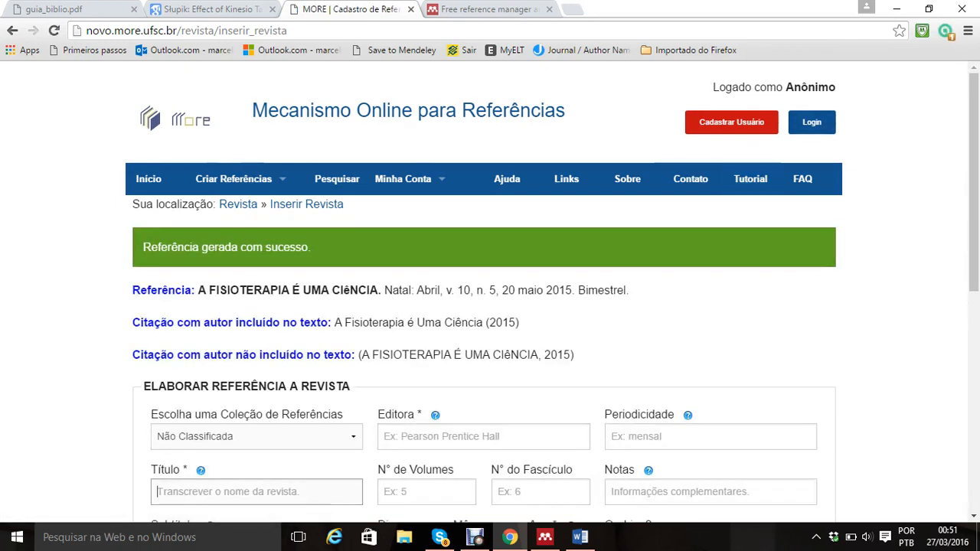
# Step: Review the generated magazine reference and citations, and open the reference form for Artigos de Revistas
pyautogui.scroll(-2, 490, 292)
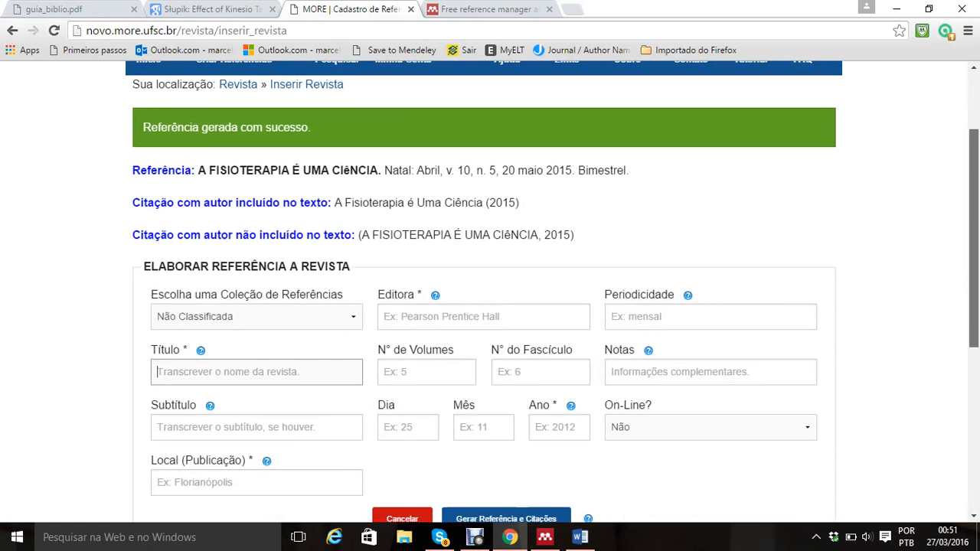
pyautogui.scroll(-1, 490, 291)
pyautogui.scroll(-1, 490, 291)
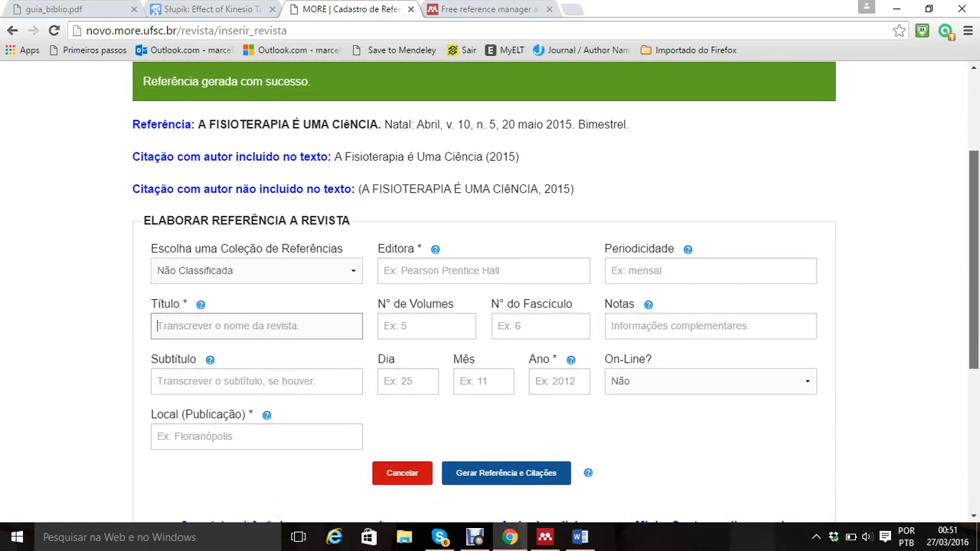
pyautogui.scroll(-1, 490, 291)
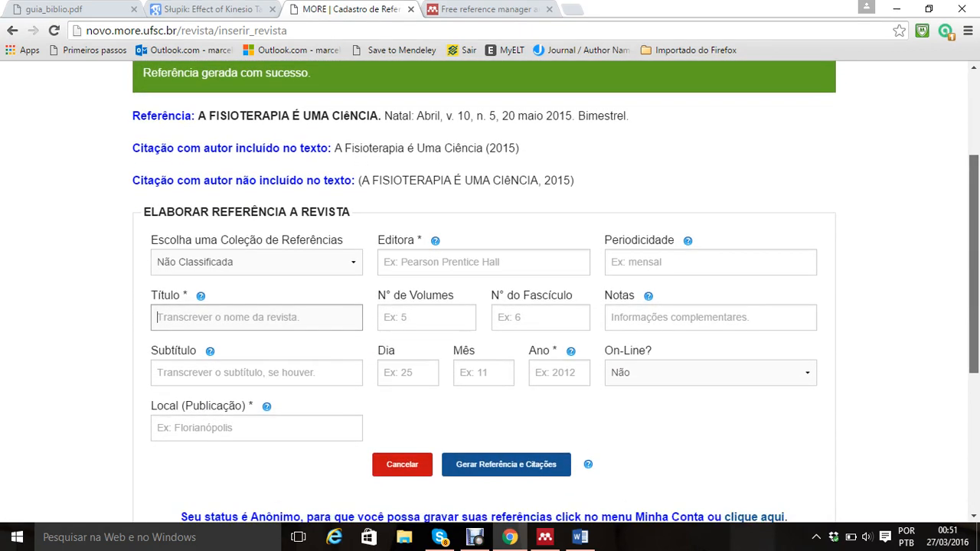
pyautogui.scroll(1, 490, 291)
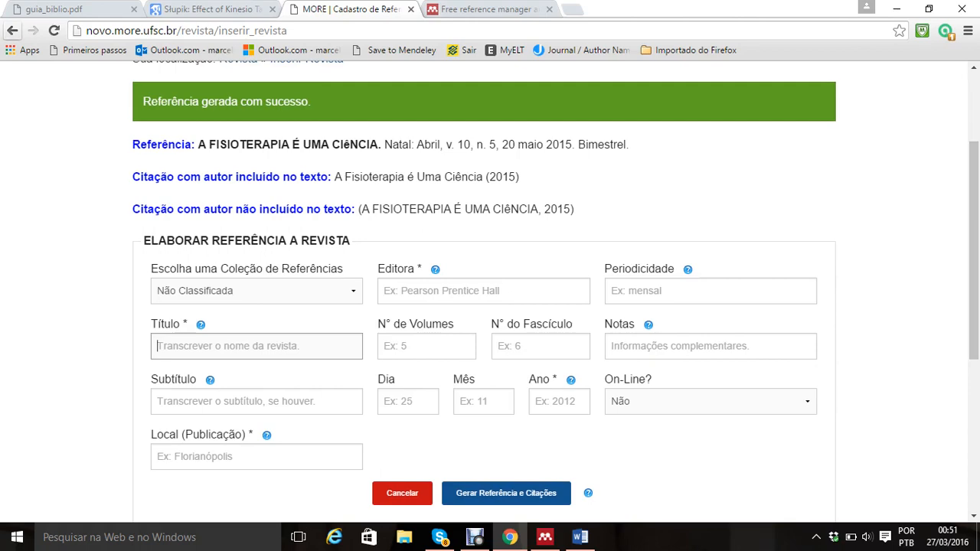
pyautogui.click(12, 31)
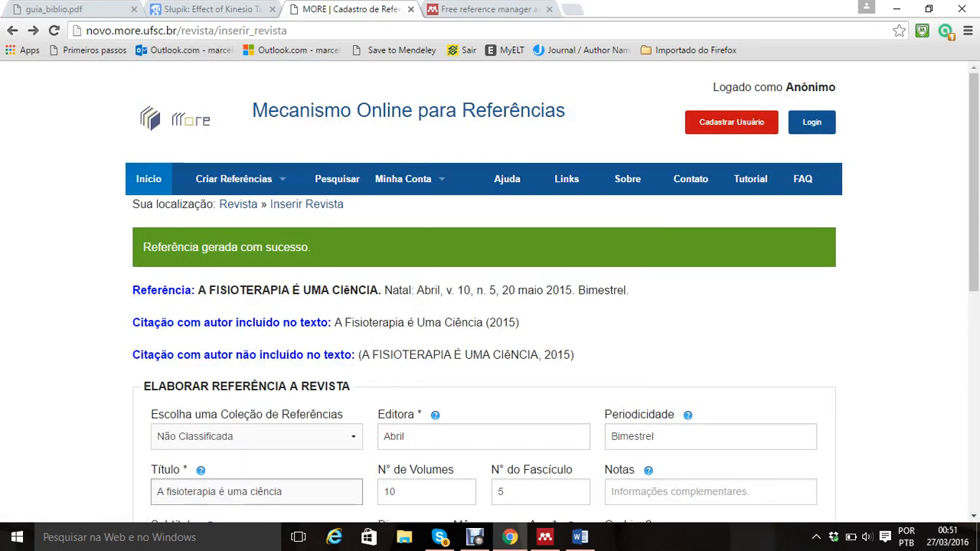
pyautogui.moveTo(233, 180)
pyautogui.moveTo(239, 309)
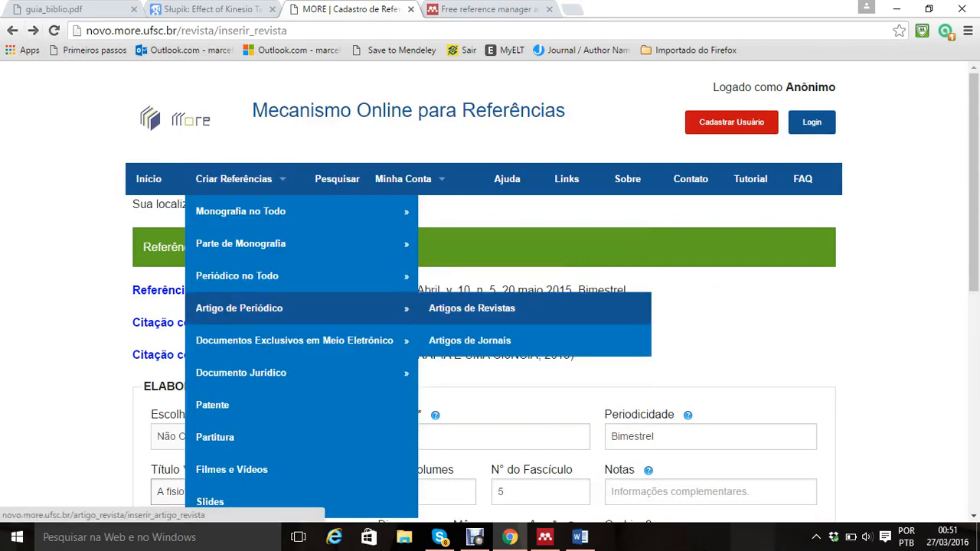
pyautogui.click(472, 308)
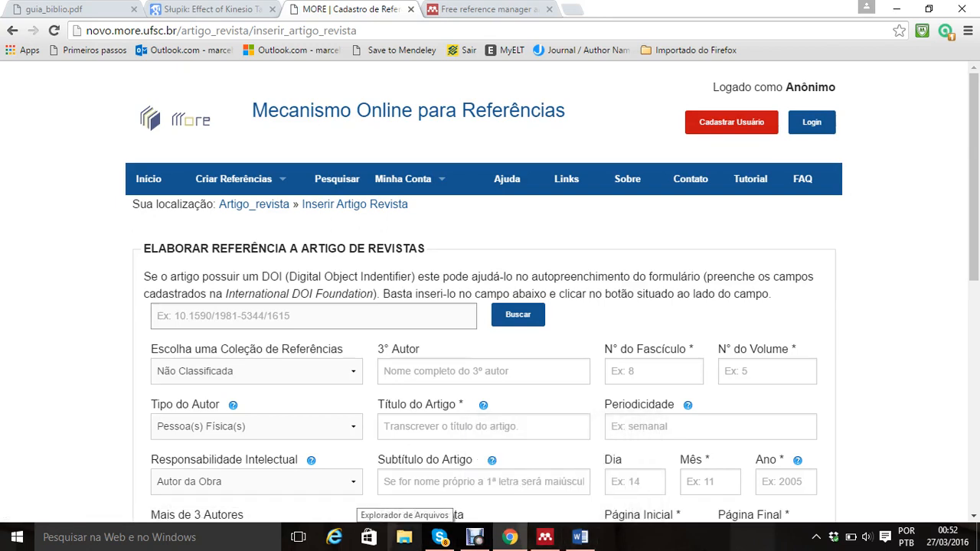
# Step: Open the recent PDF "Artigo de MEP Publicado" from File Explorer and look through its opening pages
pyautogui.click(404, 537)
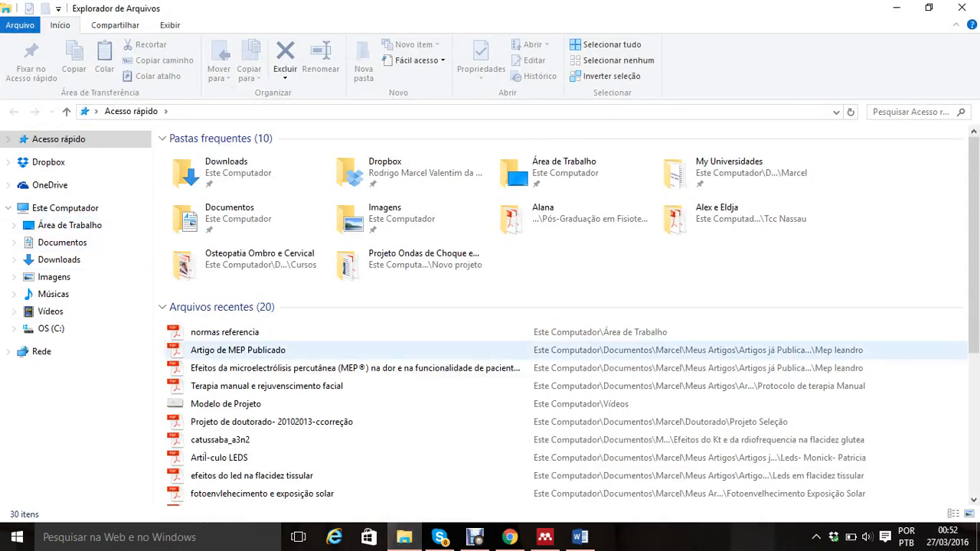
pyautogui.doubleClick(253, 351)
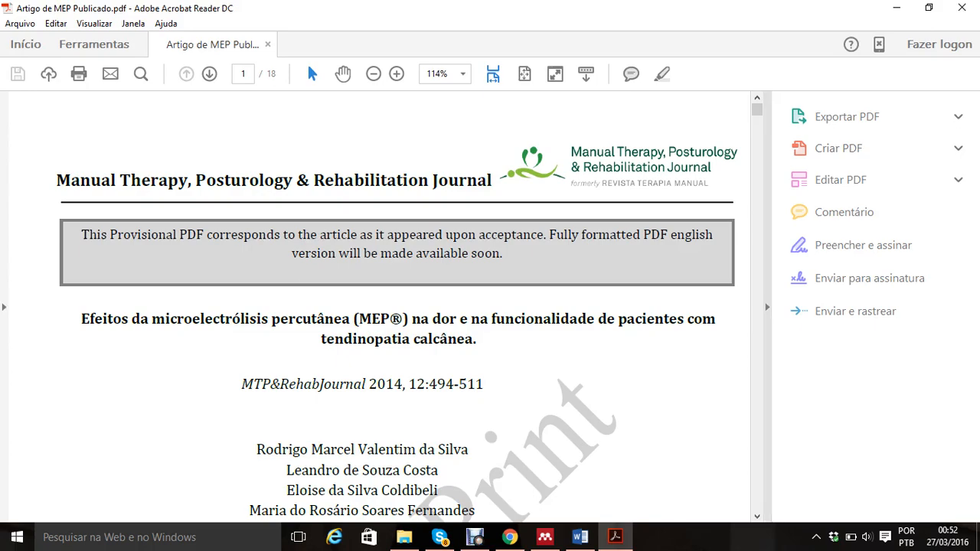
pyautogui.scroll(-10, 376, 306)
pyautogui.scroll(-5, 375, 306)
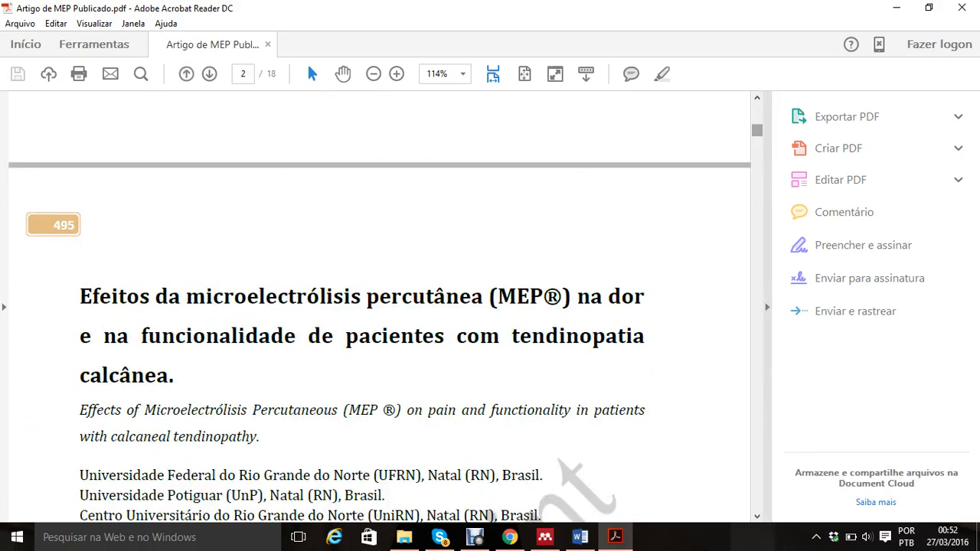
# Step: Close the PDF and open the "Artigos já Publicados" folder within "Meus Artigos" in Documentos
pyautogui.click(962, 8)
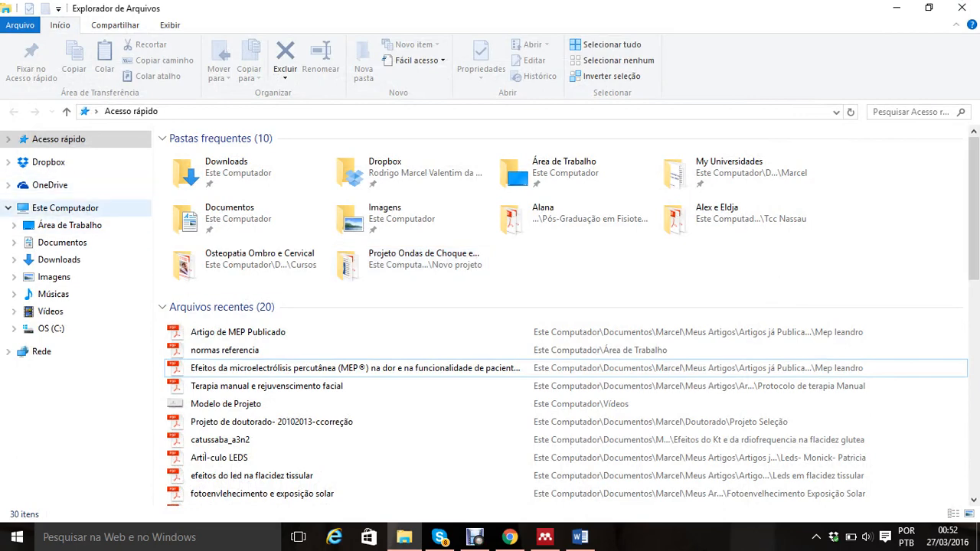
pyautogui.click(62, 242)
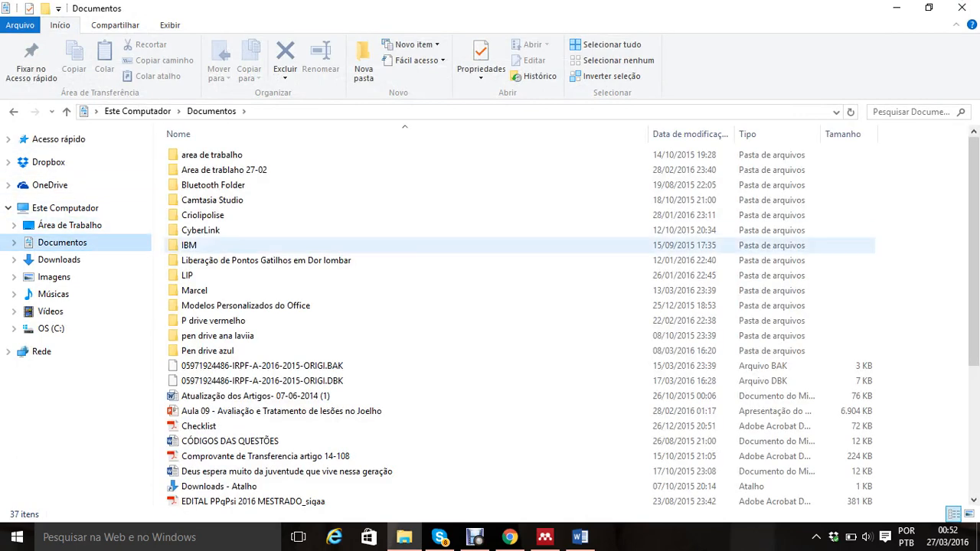
pyautogui.click(194, 290)
pyautogui.doubleClick(195, 290)
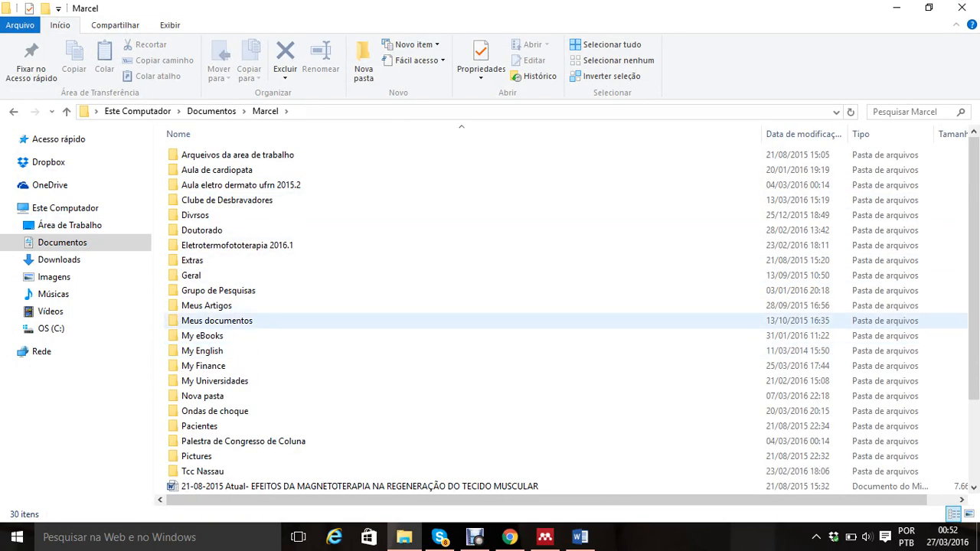
pyautogui.doubleClick(207, 306)
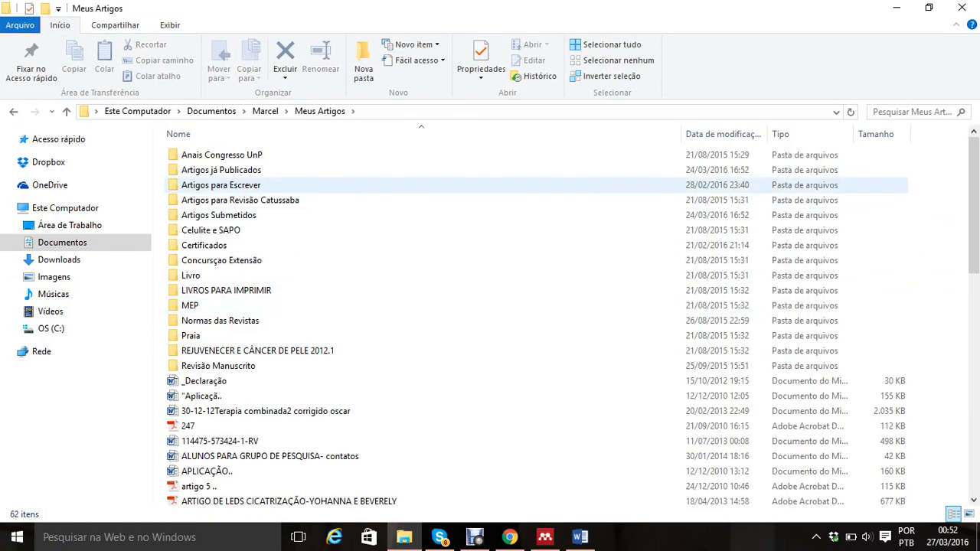
pyautogui.doubleClick(221, 169)
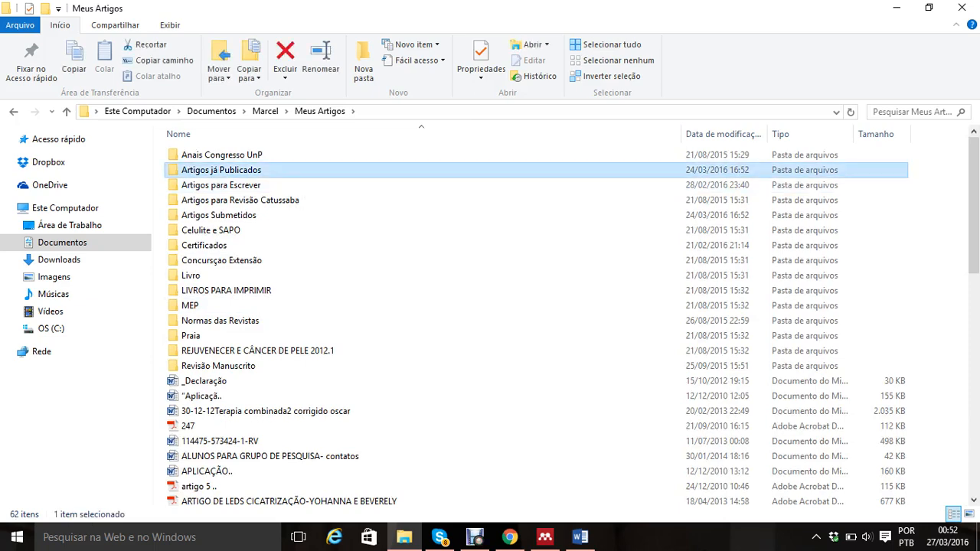
# Step: Open the published PDF on hydrotherapy and balance in the elderly, check the DOI on its first page, and close it
pyautogui.doubleClick(228, 199)
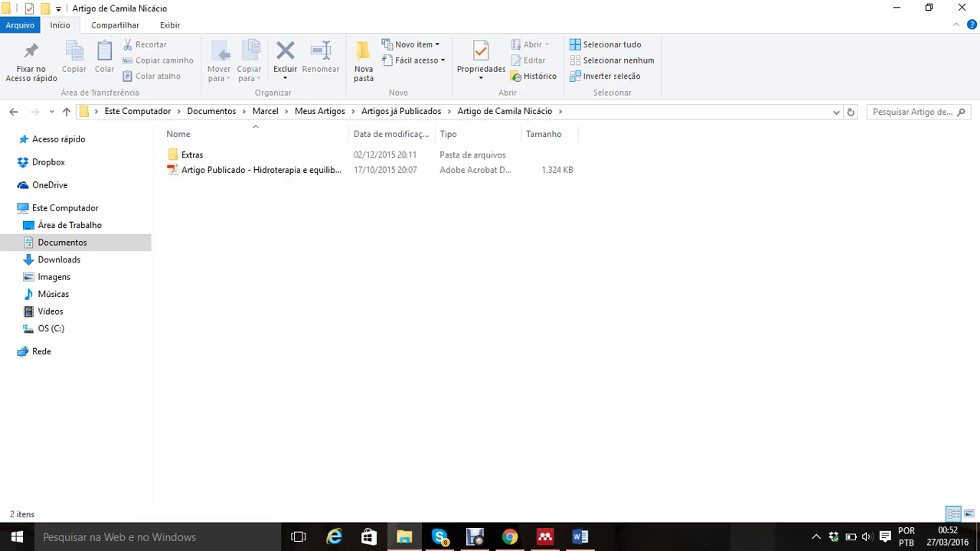
pyautogui.doubleClick(230, 170)
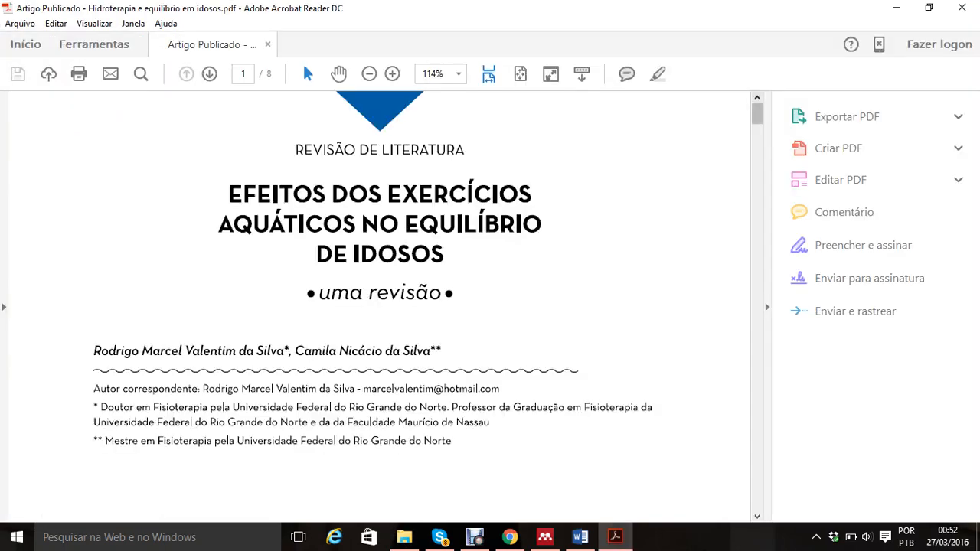
pyautogui.scroll(-10, 379, 306)
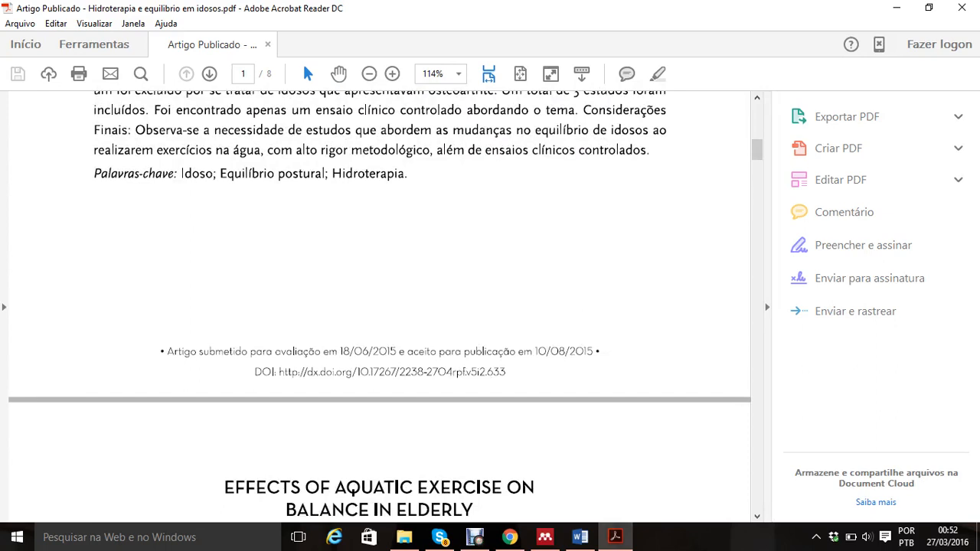
pyautogui.click(56, 24)
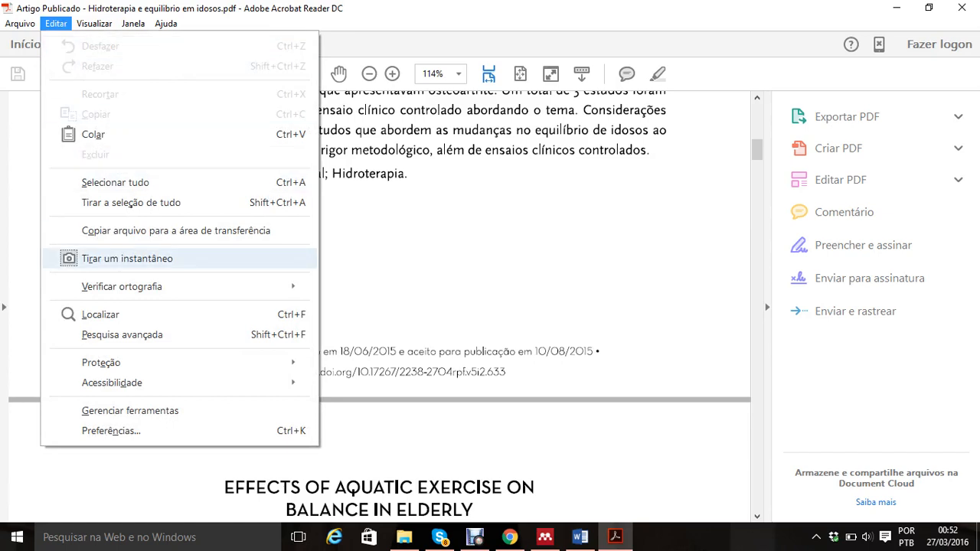
pyautogui.click(131, 203)
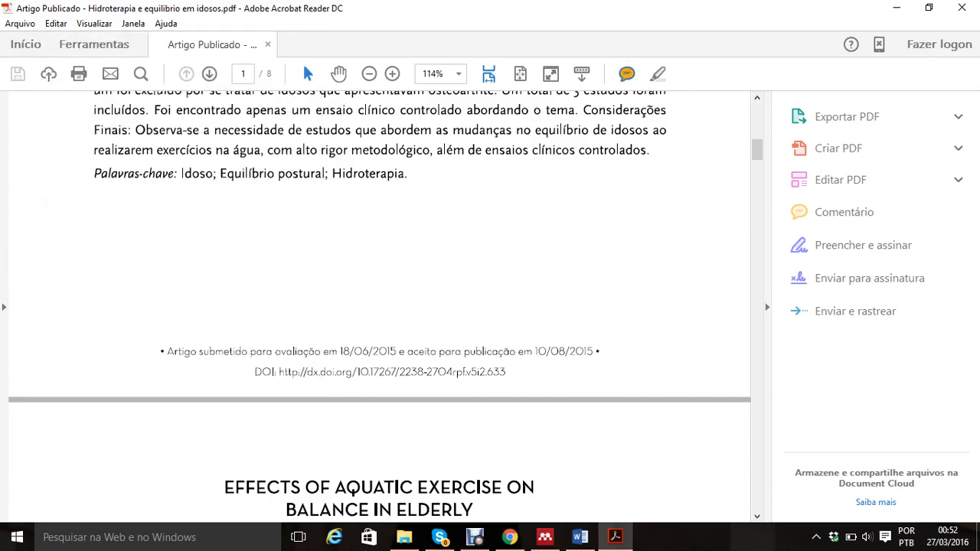
pyautogui.click(962, 8)
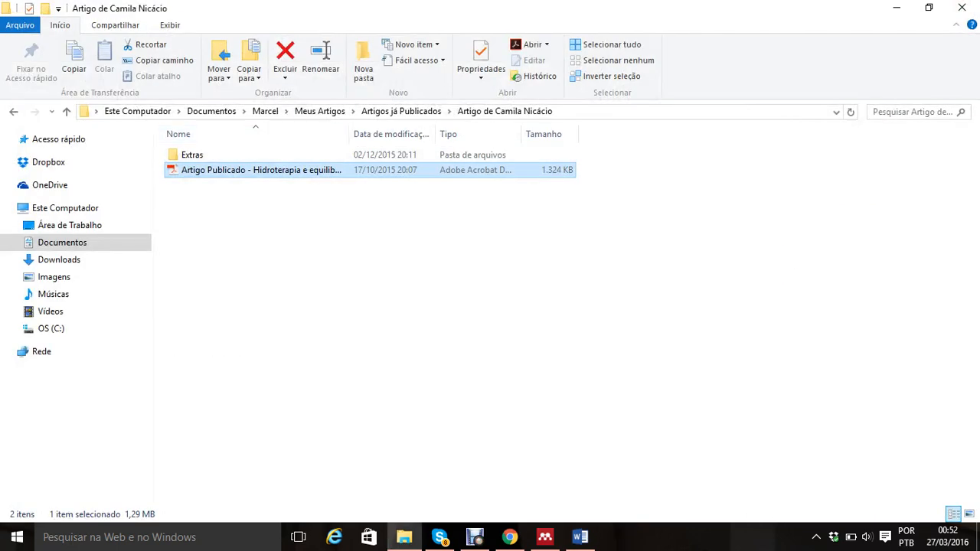
# Step: Open "eletrolipolise" from the Eletrolipolise folder and find the DOI line on the PDF's first page
pyautogui.click(402, 111)
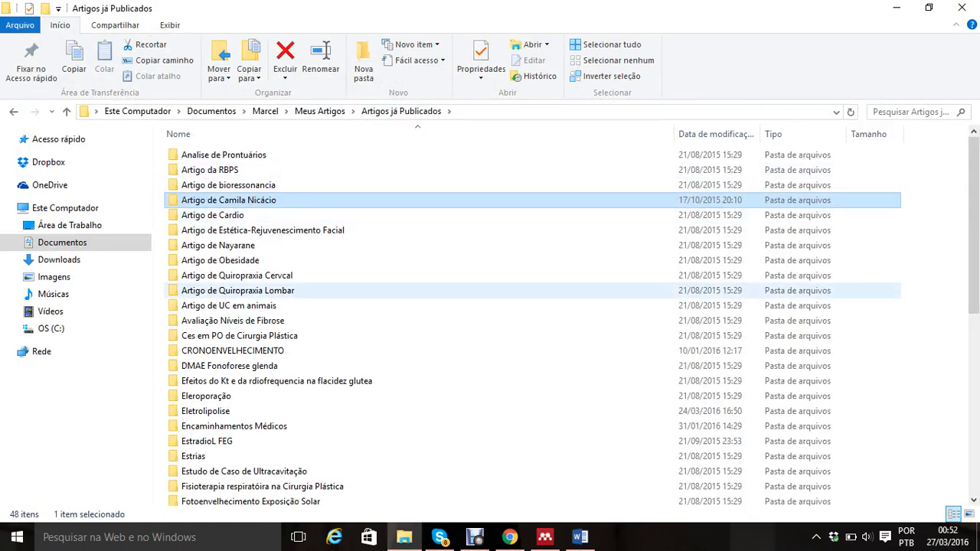
pyautogui.doubleClick(205, 411)
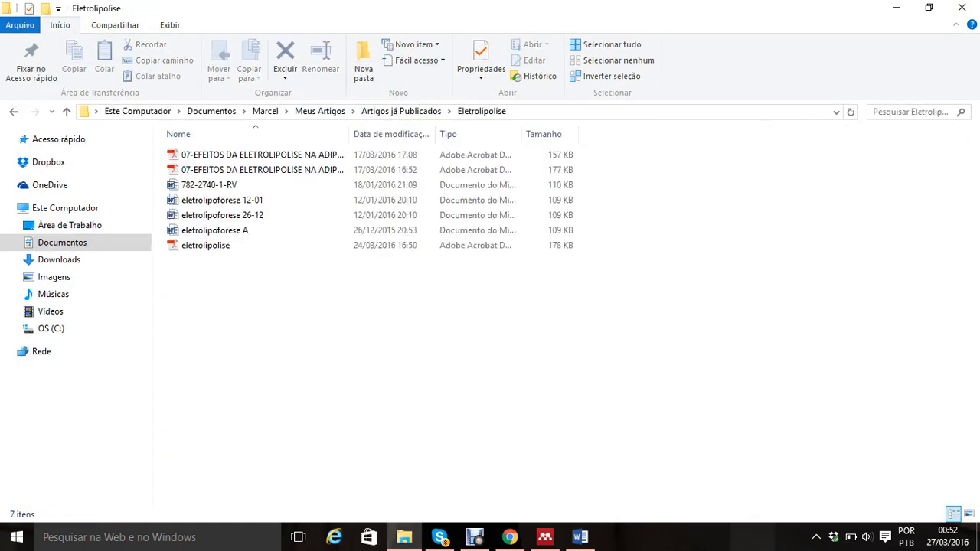
pyautogui.doubleClick(205, 245)
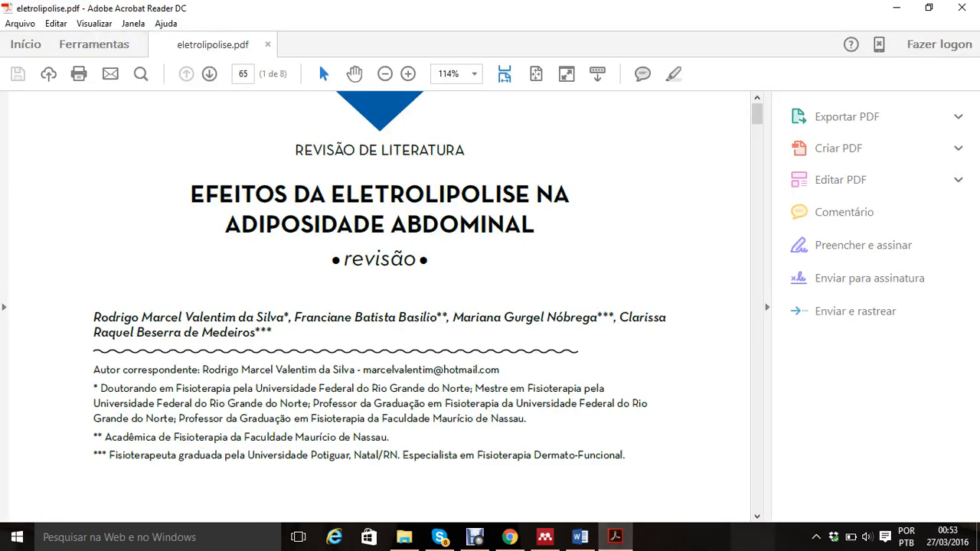
pyautogui.scroll(-10, 379, 306)
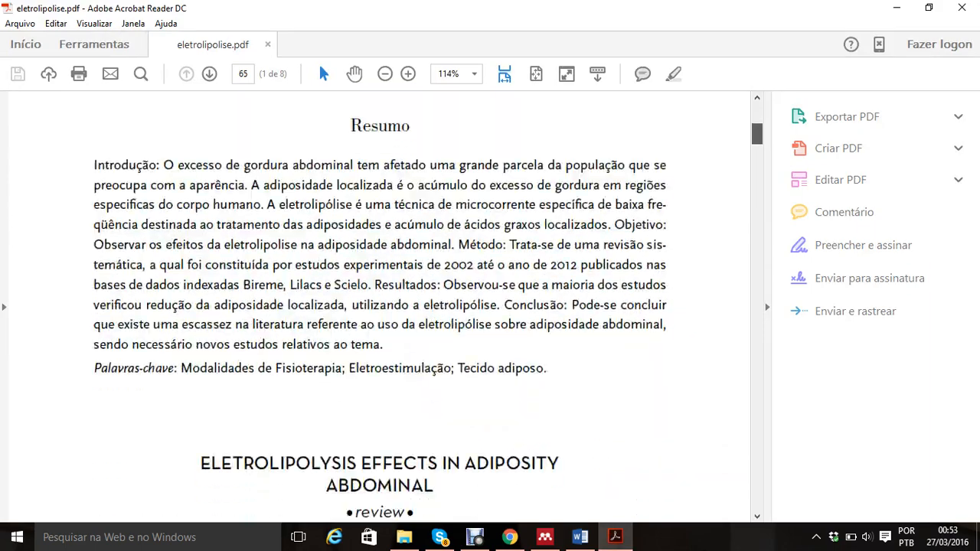
pyautogui.scroll(-2, 380, 307)
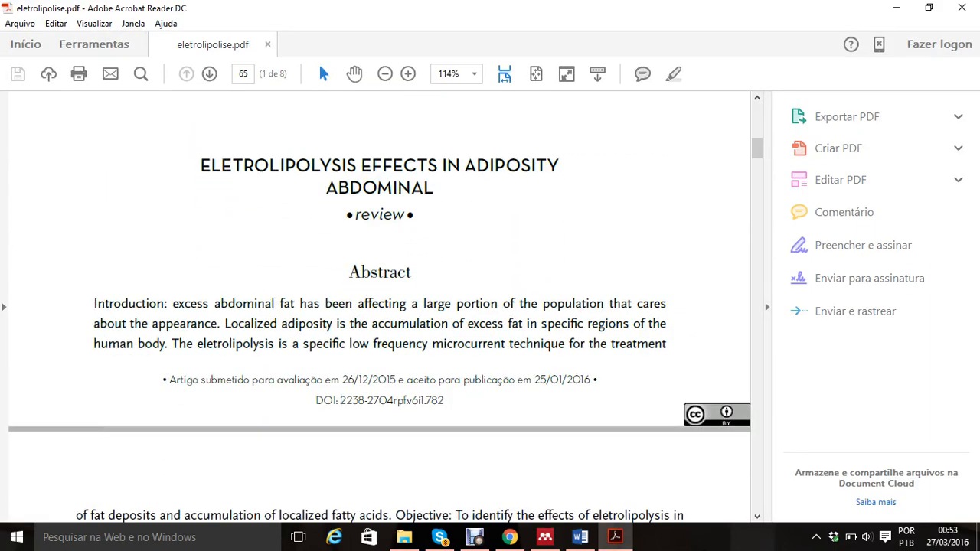
# Step: Try to autofill MORE's magazine article form by copying "2238-2704" from the PDF's DOI line and searching for it as the DOI
pyautogui.moveTo(341, 400); pyautogui.dragTo(393, 400)
pyautogui.rightClick(381, 401)
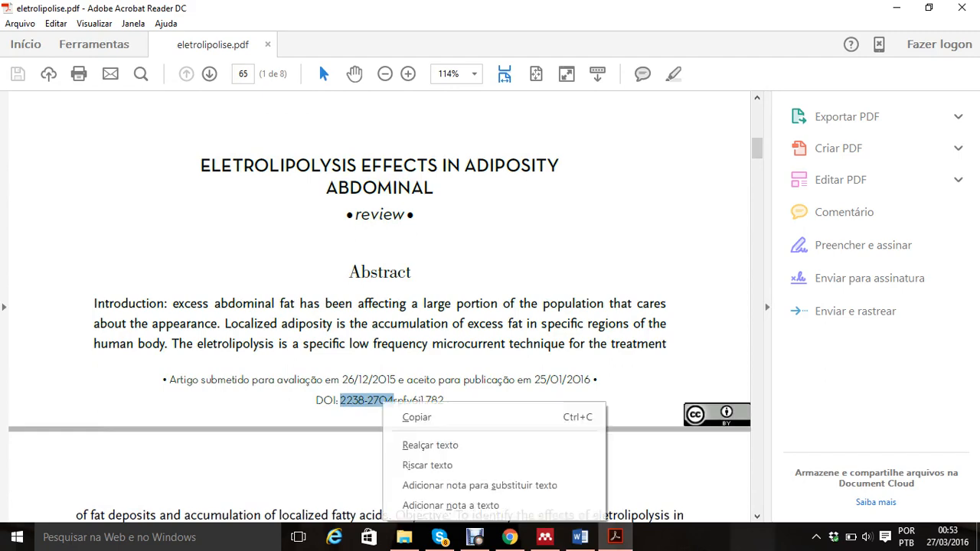
pyautogui.click(413, 417)
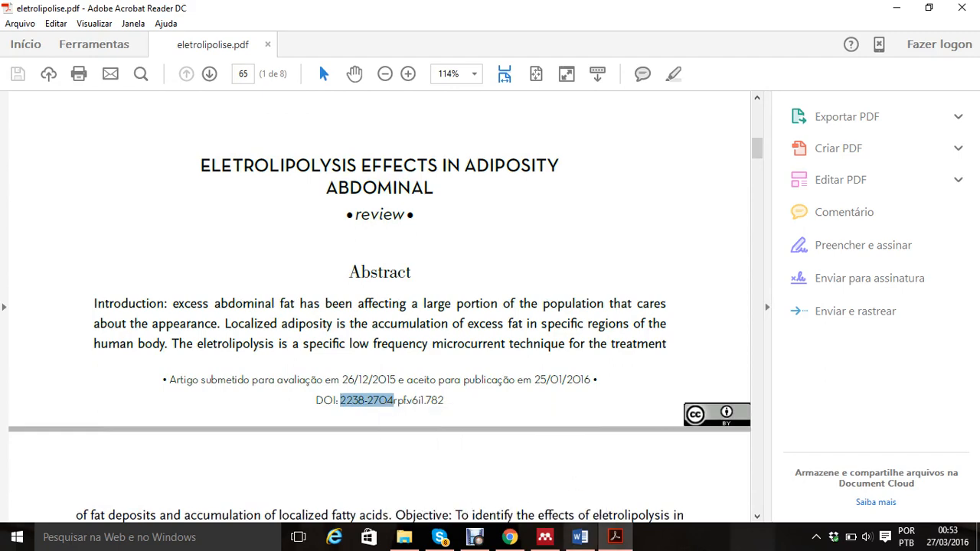
pyautogui.click(545, 537)
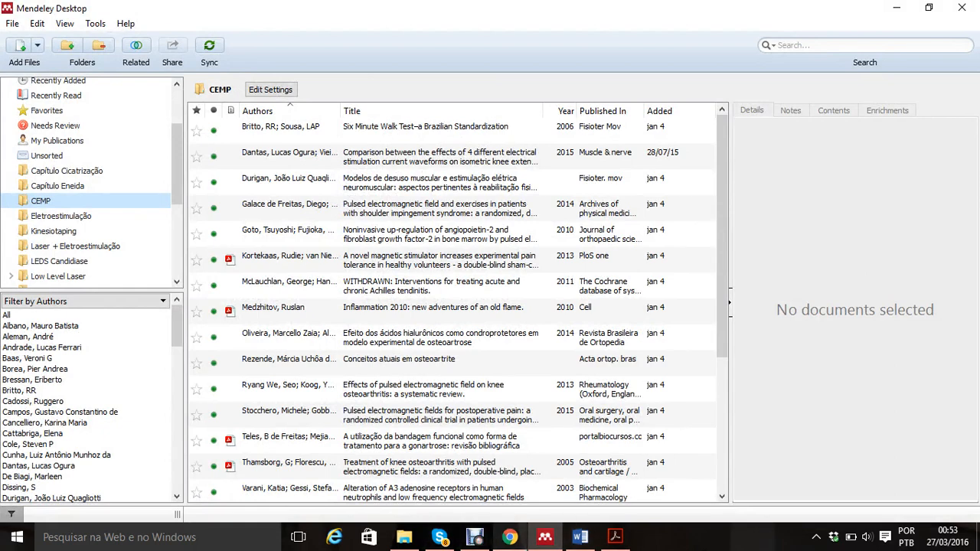
pyautogui.click(510, 537)
pyautogui.rightClick(193, 322)
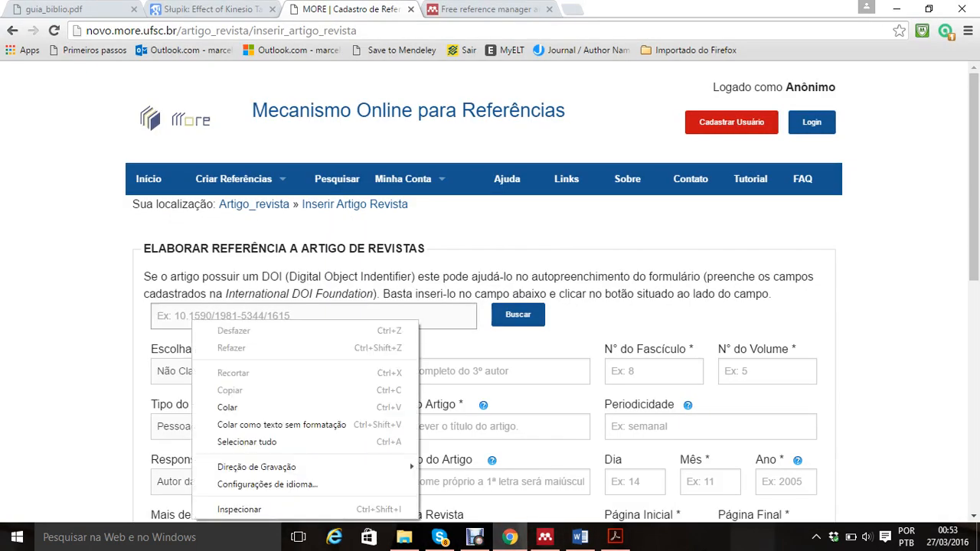
pyautogui.click(228, 408)
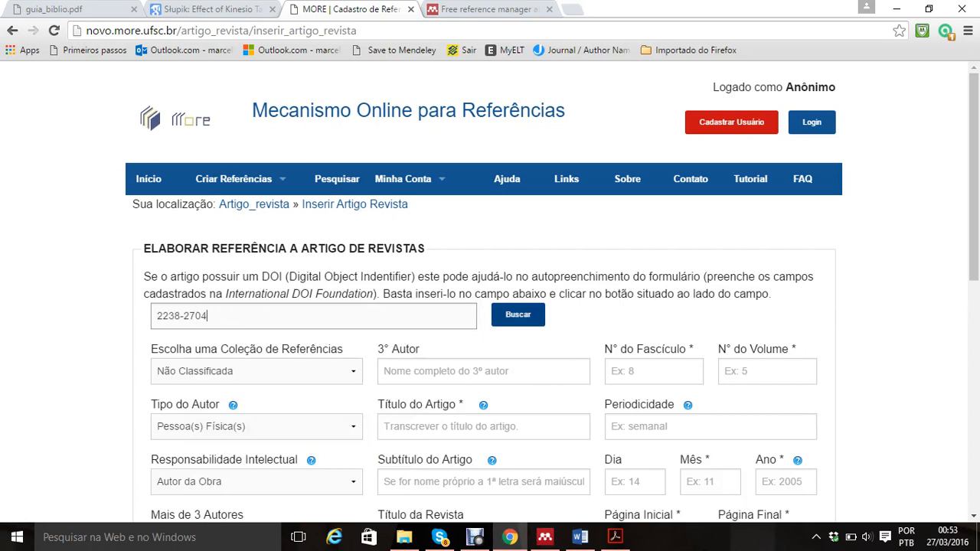
pyautogui.click(518, 315)
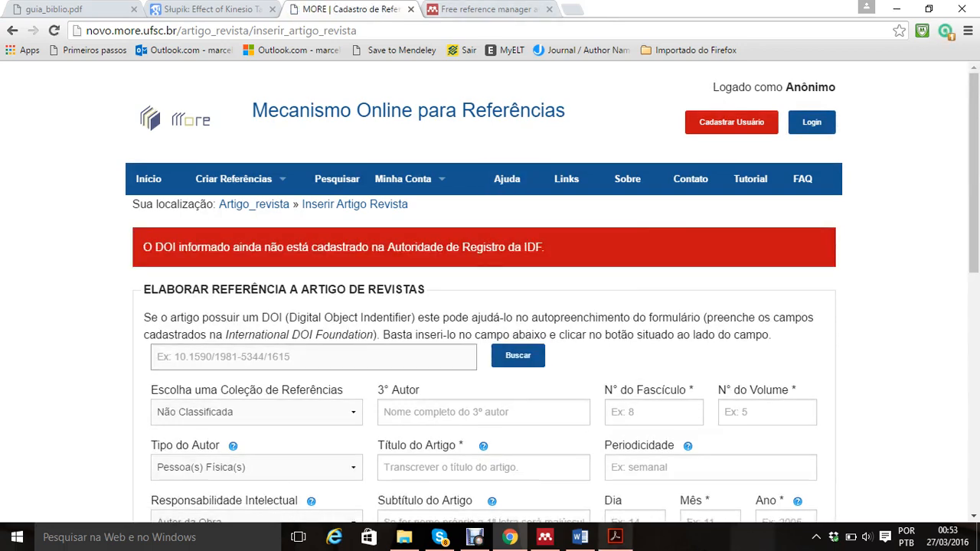
# Step: Look through the eletrolipolise PDF again and examine the fields of MORE's magazine article form in Chrome
pyautogui.click(616, 537)
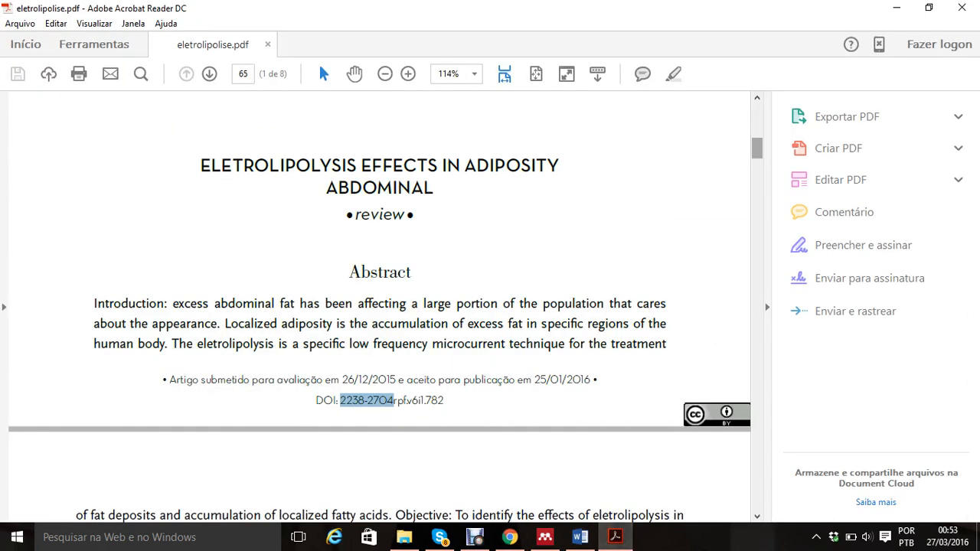
pyautogui.scroll(10, 380, 306)
pyautogui.moveTo(758, 127); pyautogui.dragTo(758, 182)
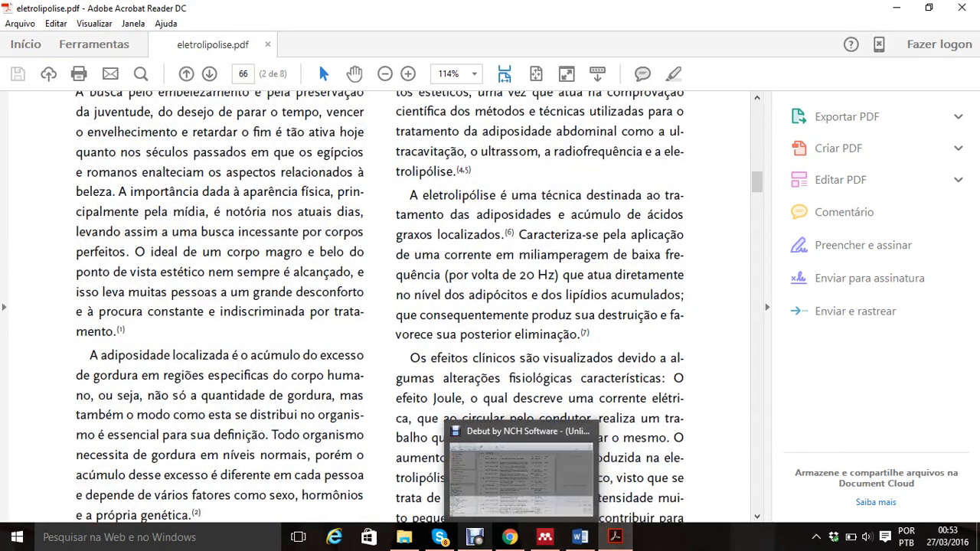
pyautogui.click(510, 537)
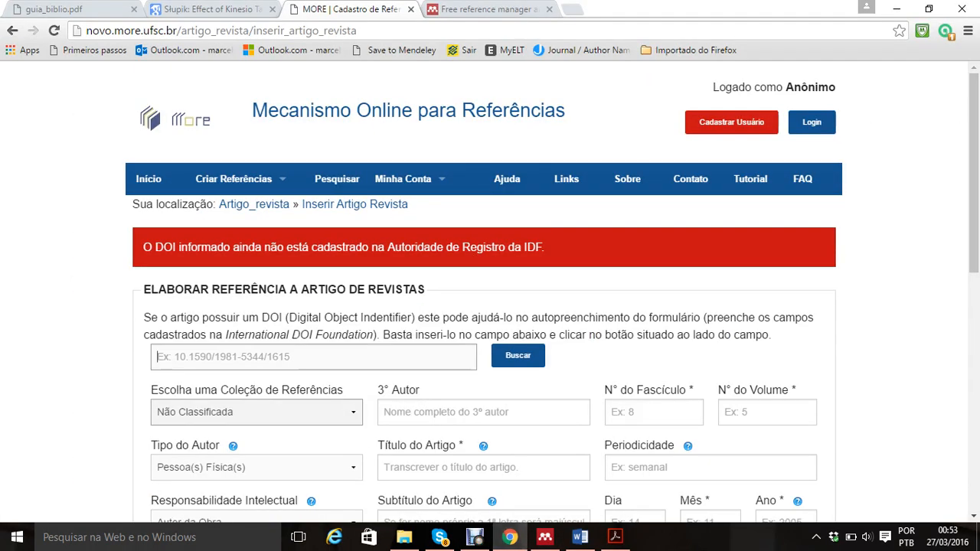
pyautogui.click(256, 413)
pyautogui.click(257, 414)
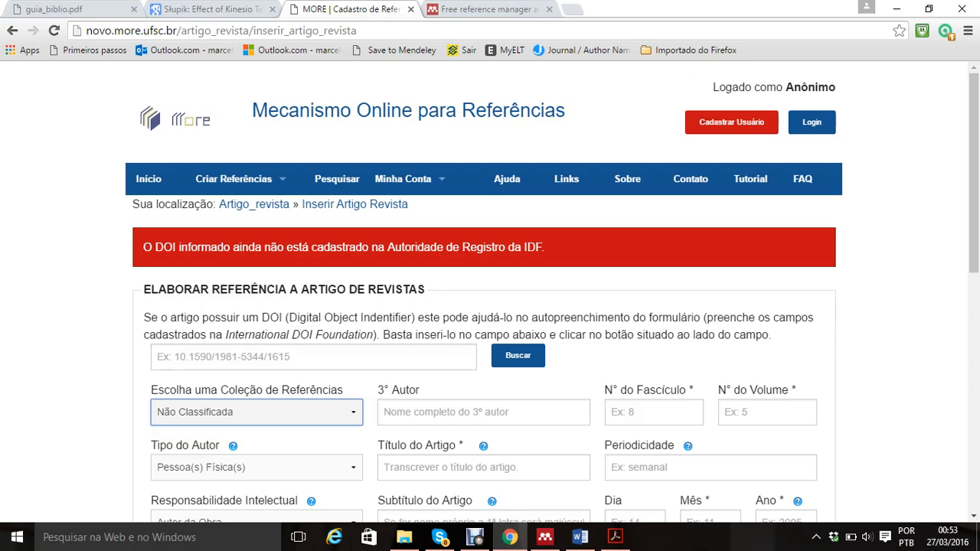
pyautogui.scroll(-3, 974, 172)
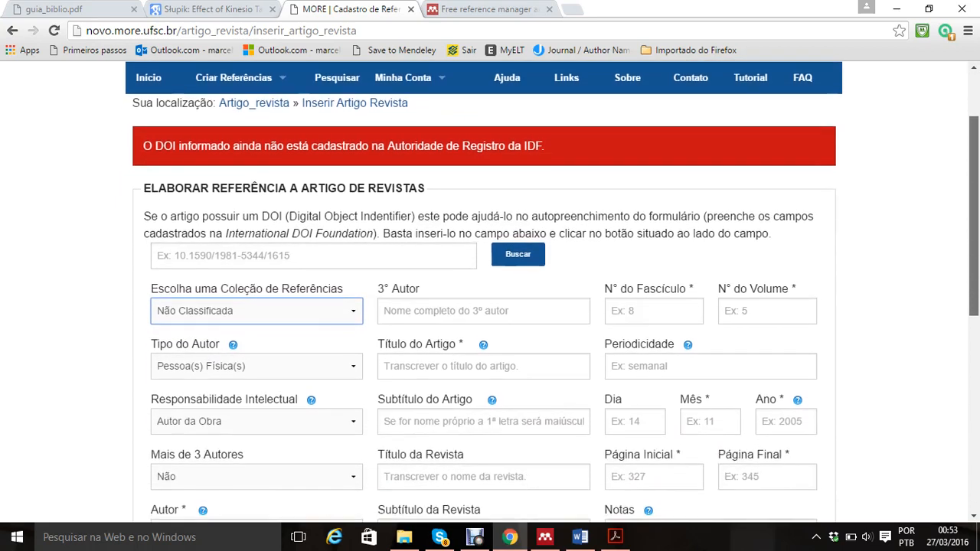
pyautogui.moveTo(974, 270); pyautogui.dragTo(974, 275)
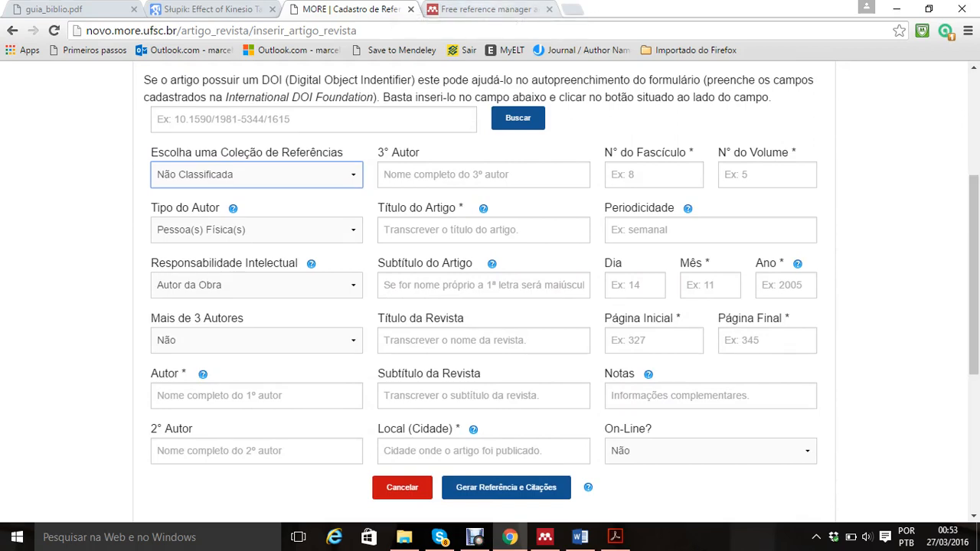
# Step: View the Mendeley website, open the "A novel magnetic stimulator" article in Mendeley Desktop's CEMP folder, and return to the library
pyautogui.click(482, 9)
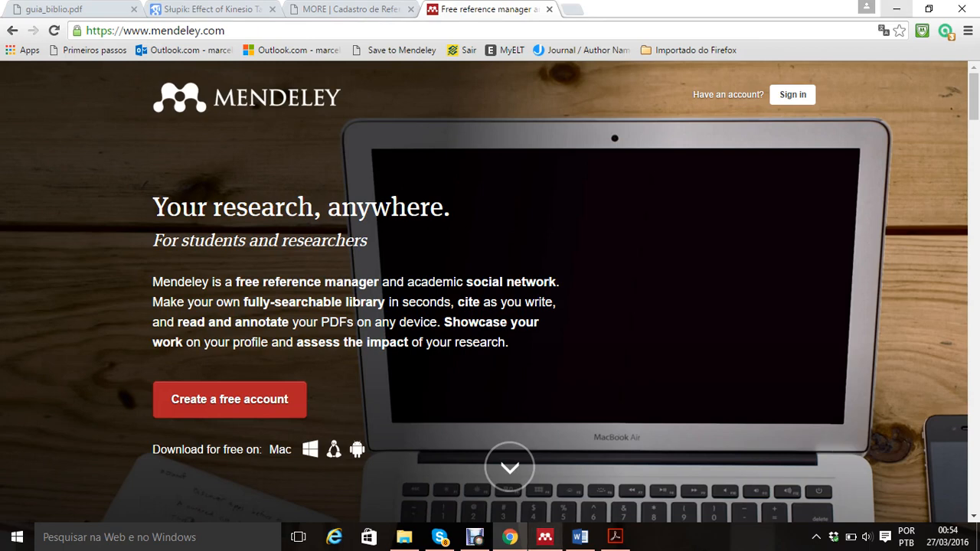
pyautogui.click(546, 537)
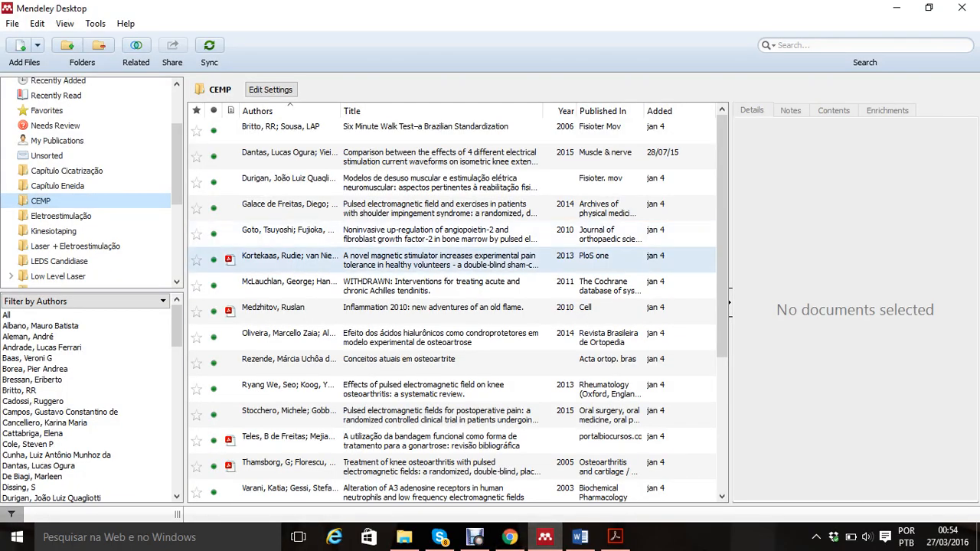
pyautogui.doubleClick(440, 260)
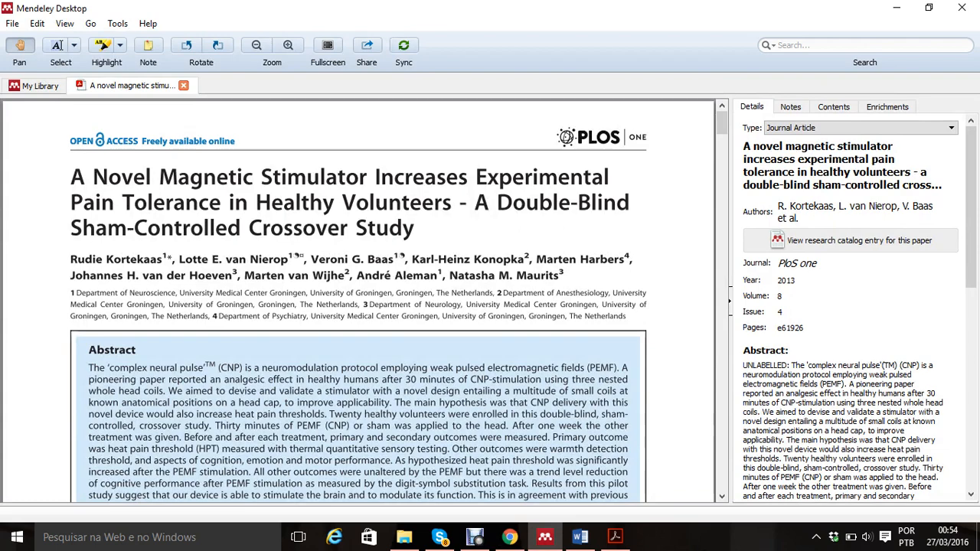
pyautogui.click(39, 86)
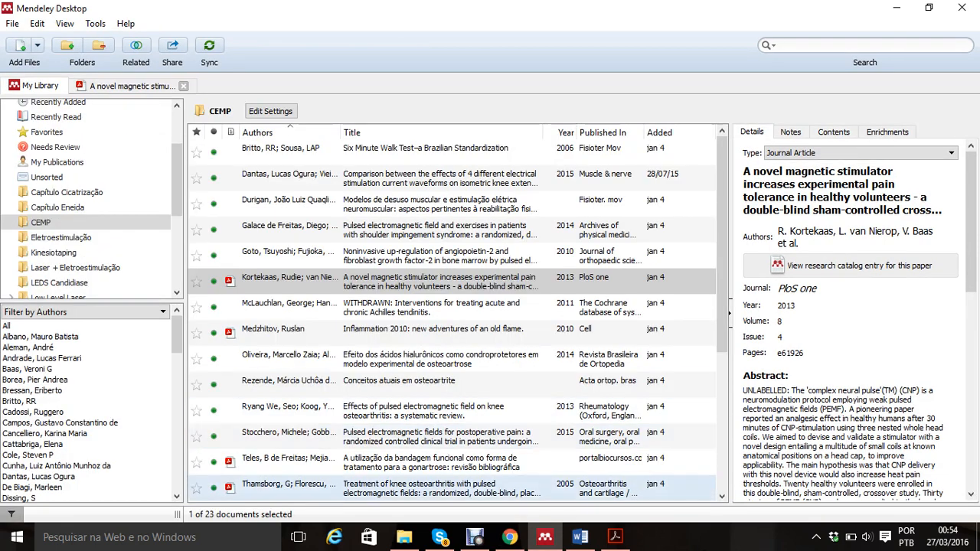
# Step: Switch to Google Acadêmico in Chrome and return to the "kinesio taping" search results
pyautogui.click(510, 538)
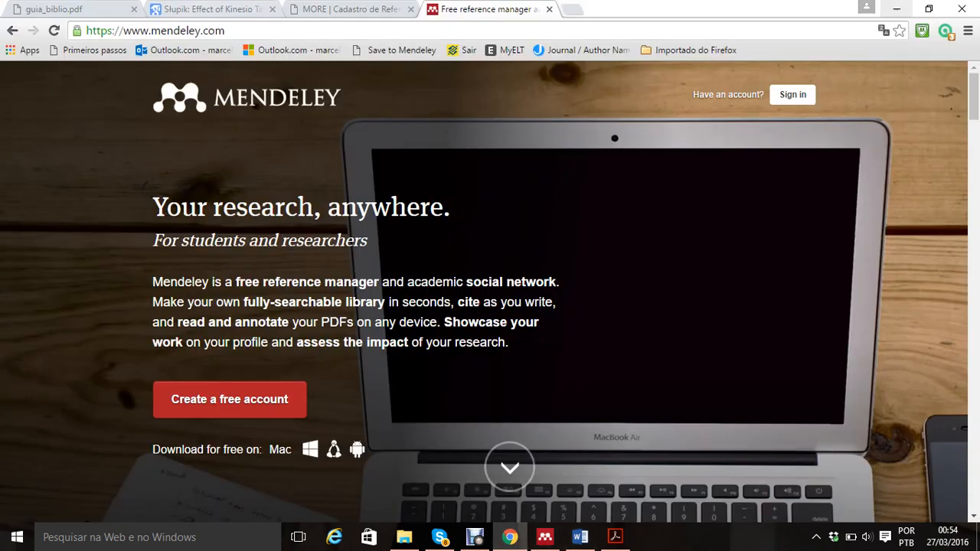
pyautogui.click(212, 10)
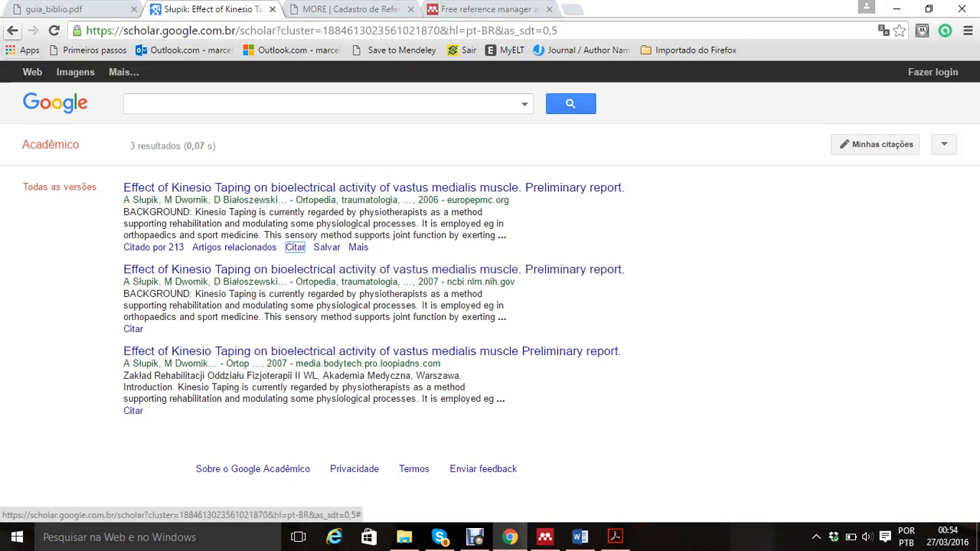
pyautogui.click(12, 31)
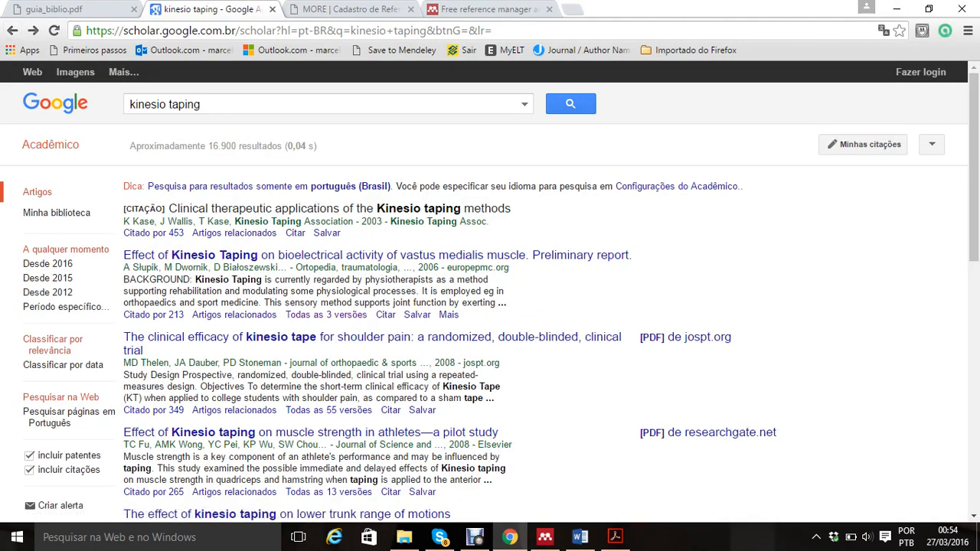
# Step: Open the vastus medialis Kinesio Taping article on Europe PMC, view Save to Mendeley's free account option, and return to the search results
pyautogui.click(375, 255)
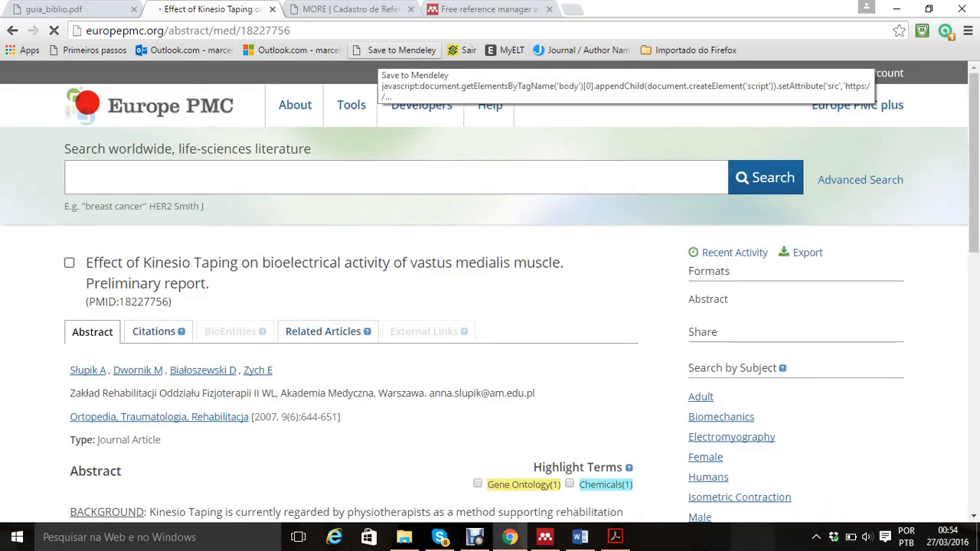
pyautogui.click(375, 53)
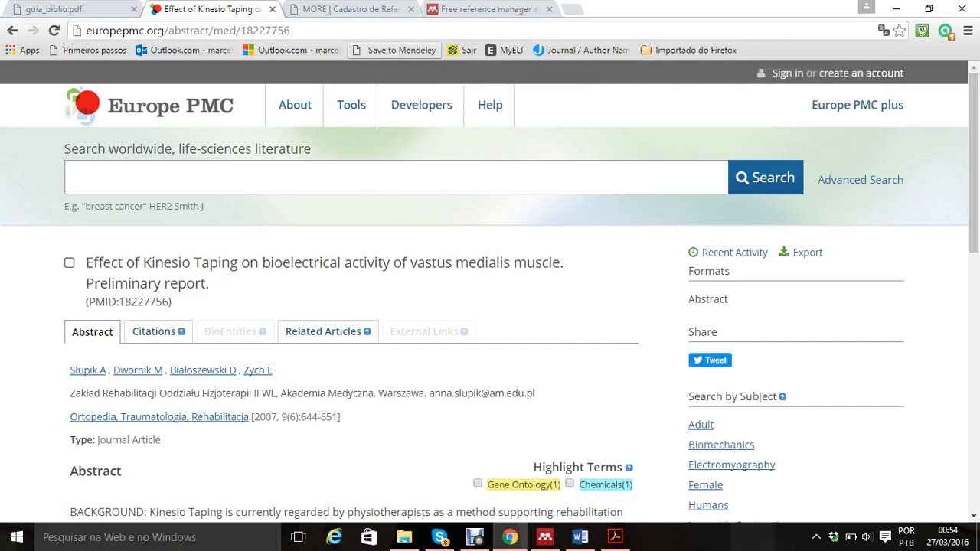
pyautogui.click(395, 49)
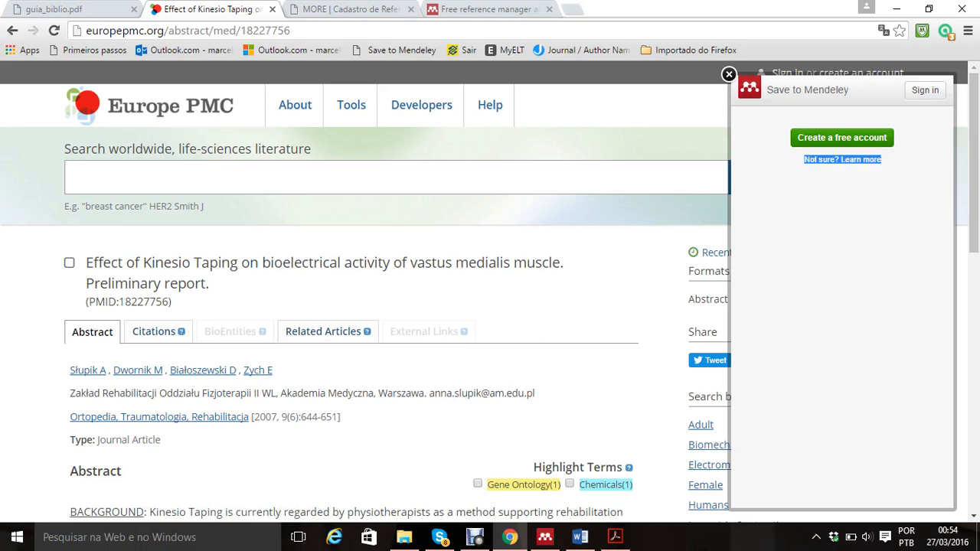
pyautogui.click(841, 137)
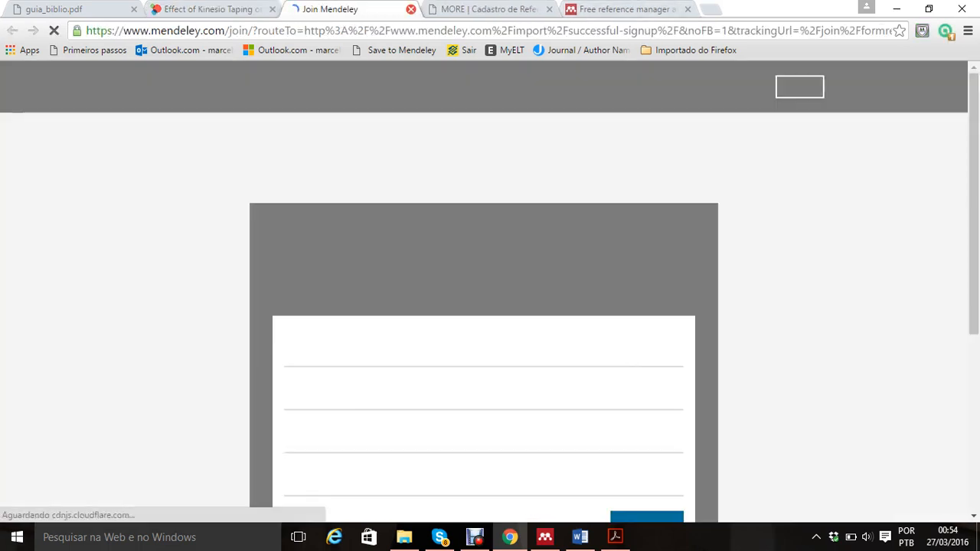
pyautogui.click(410, 9)
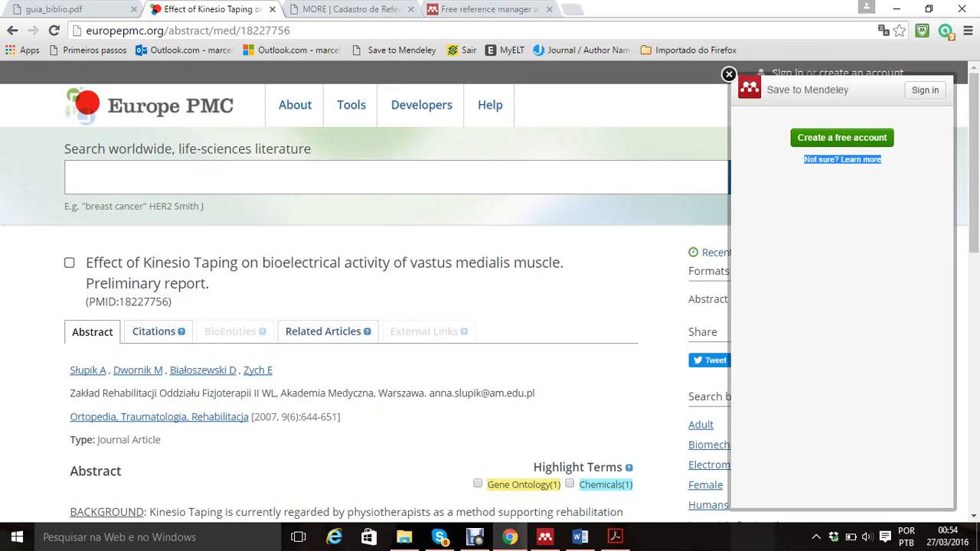
pyautogui.click(729, 74)
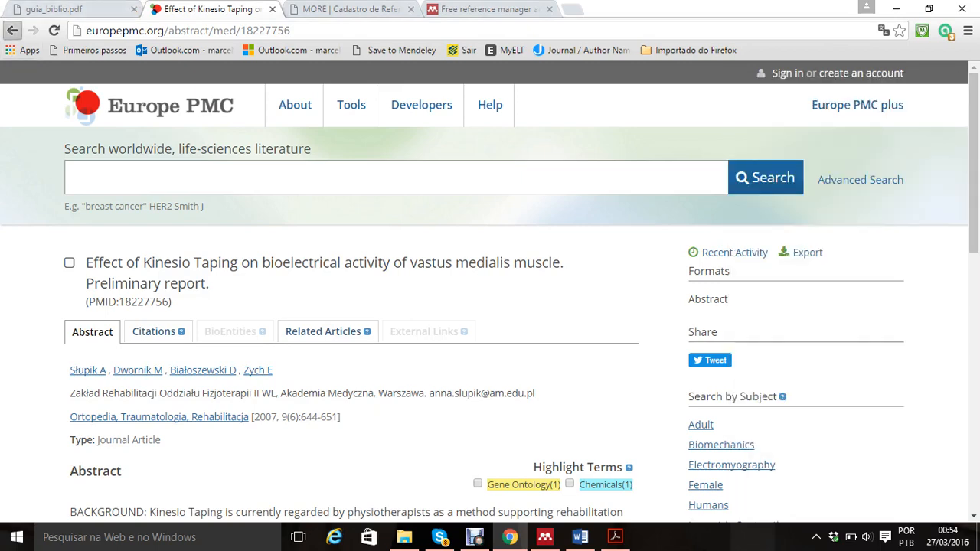
pyautogui.click(13, 30)
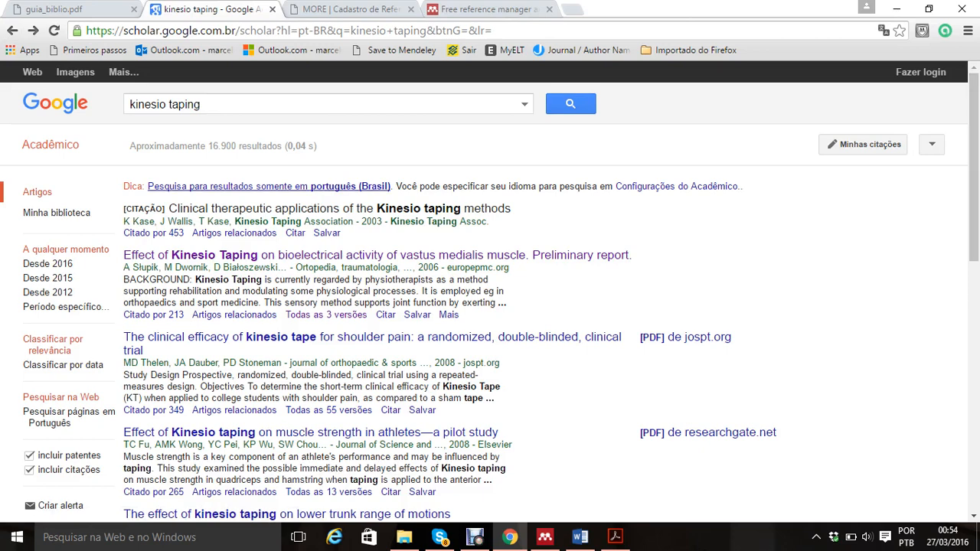
# Step: Reopen the vastus medialis article, try saving it to the Google Acadêmico library from the results, and leave the login page
pyautogui.click(329, 255)
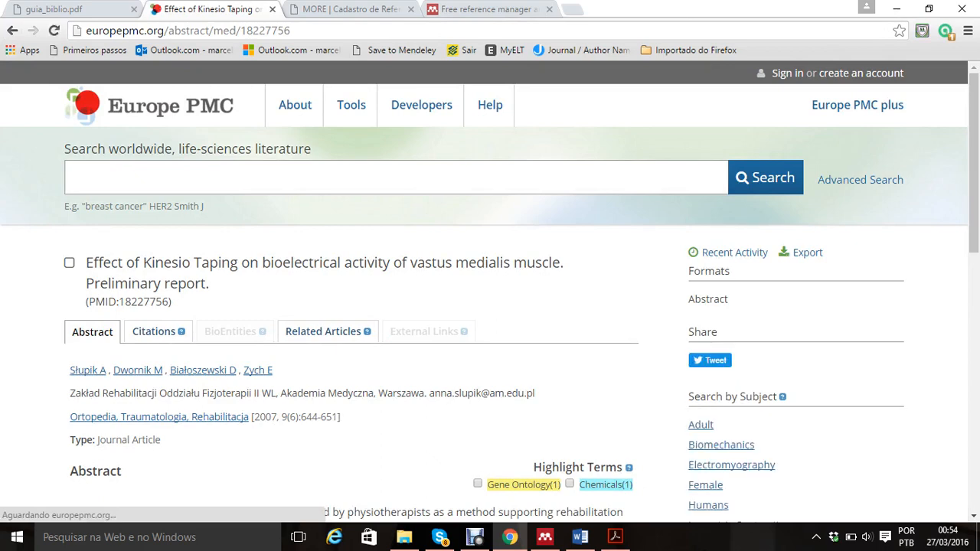
pyautogui.hotkey('alt', 'Left')
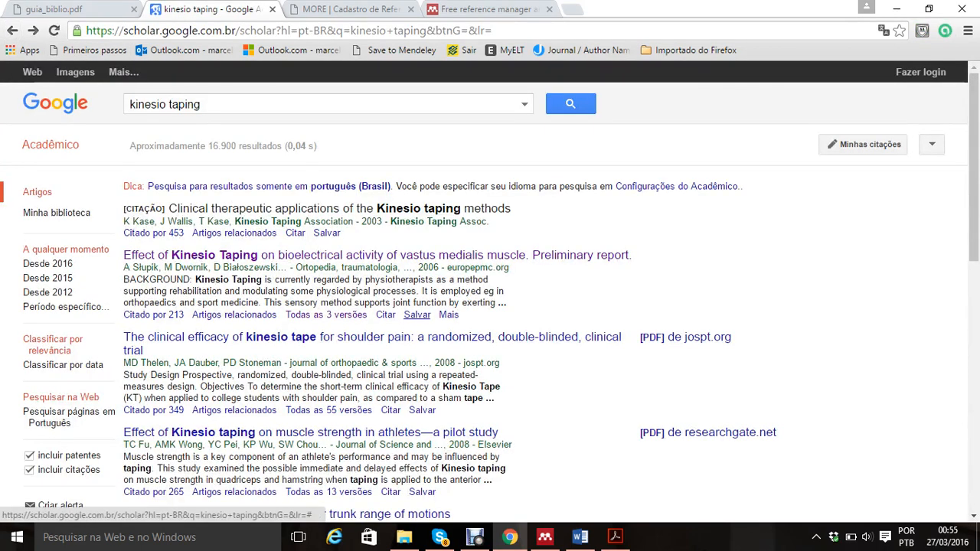
pyautogui.click(416, 315)
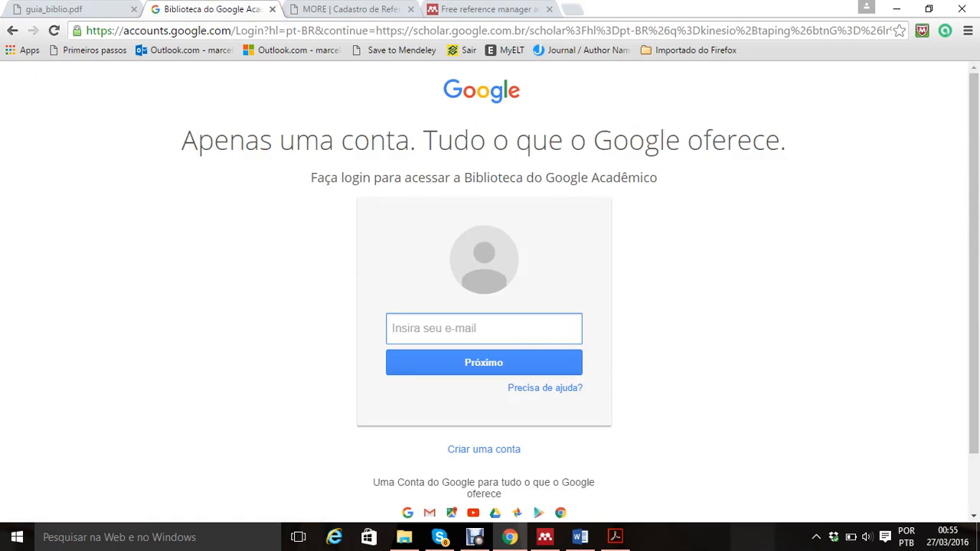
pyautogui.click(13, 31)
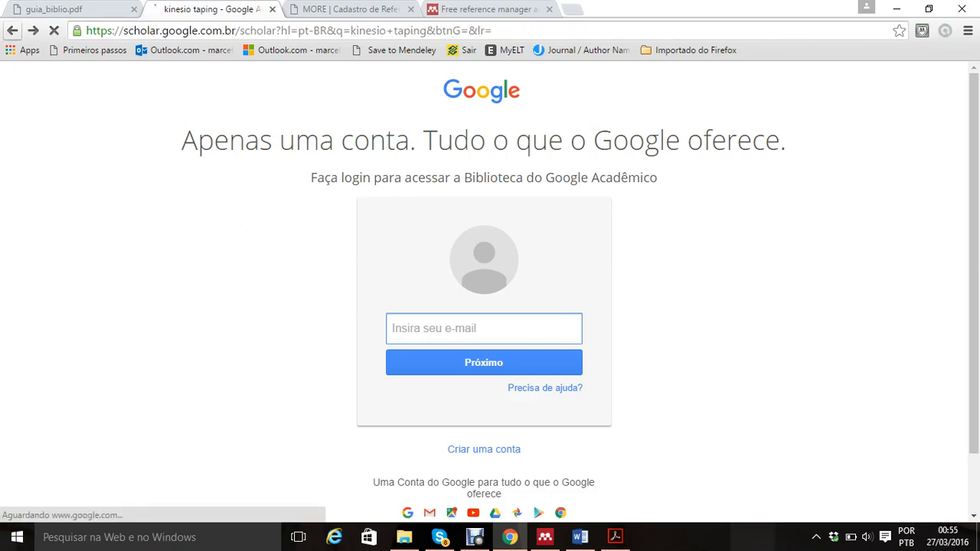
# Step: Switch to Mendeley Desktop and browse the library's topic folders, including Magnetoterapia em Osteoartrose, Laser + Eletroestimulação and Eletroestimulação
pyautogui.click(545, 538)
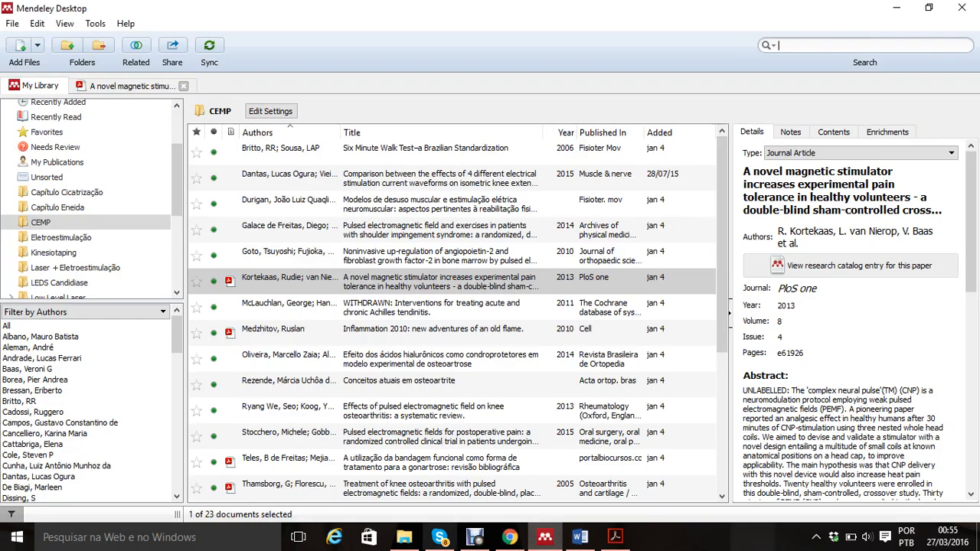
pyautogui.moveTo(177, 168); pyautogui.dragTo(177, 210)
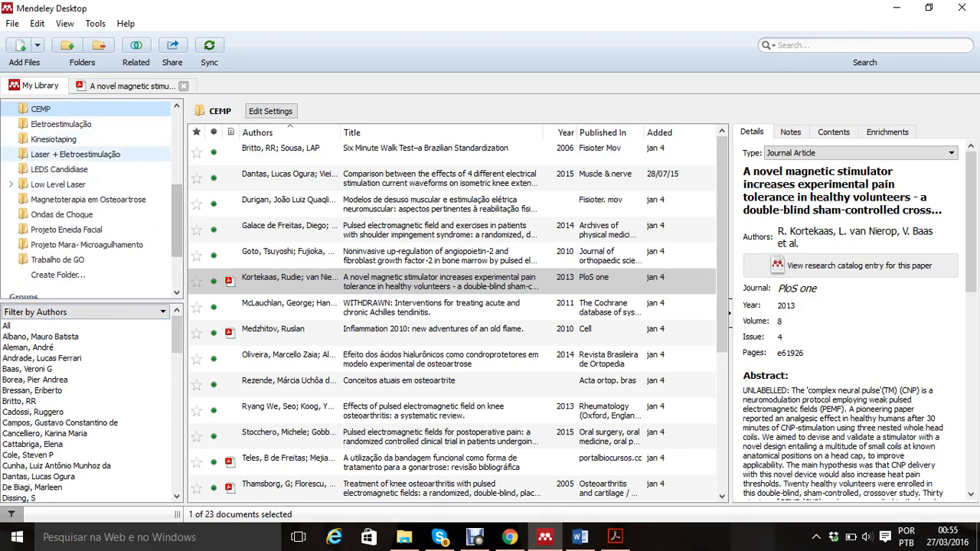
pyautogui.click(82, 185)
pyautogui.click(88, 200)
pyautogui.click(62, 215)
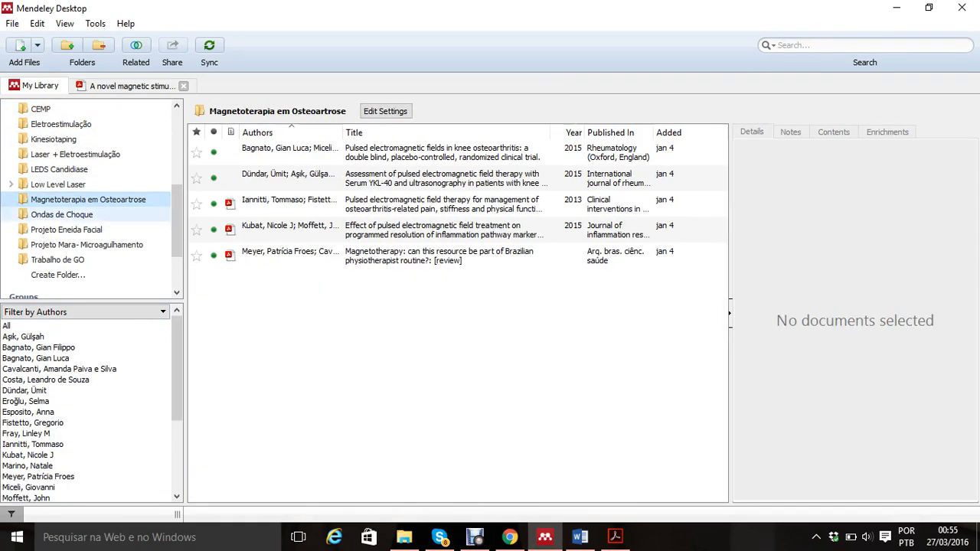
pyautogui.click(86, 245)
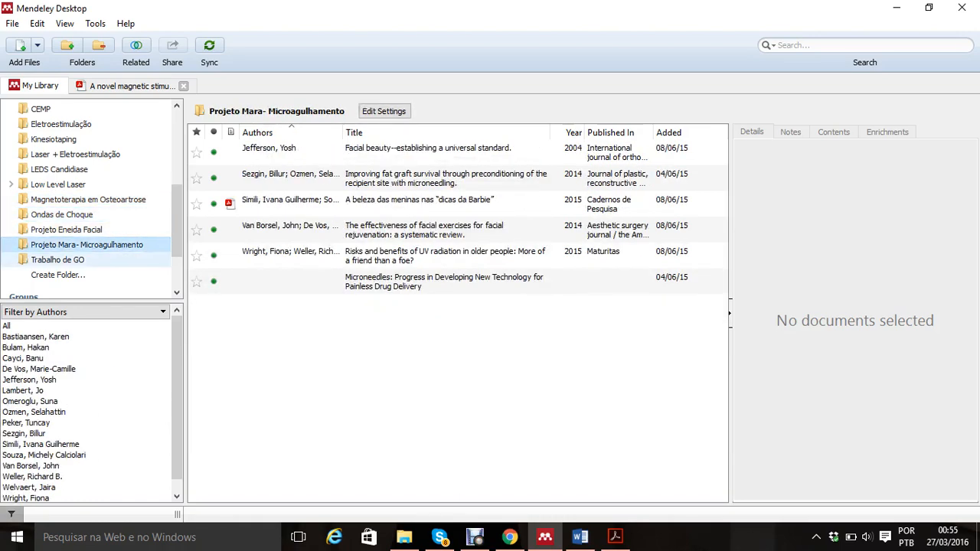
pyautogui.click(69, 260)
pyautogui.click(88, 199)
pyautogui.click(75, 155)
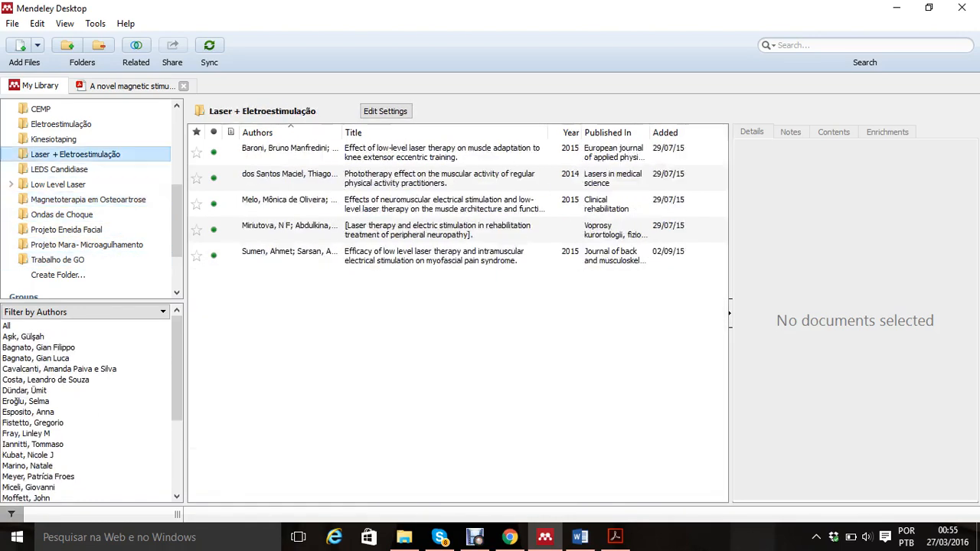
pyautogui.click(61, 124)
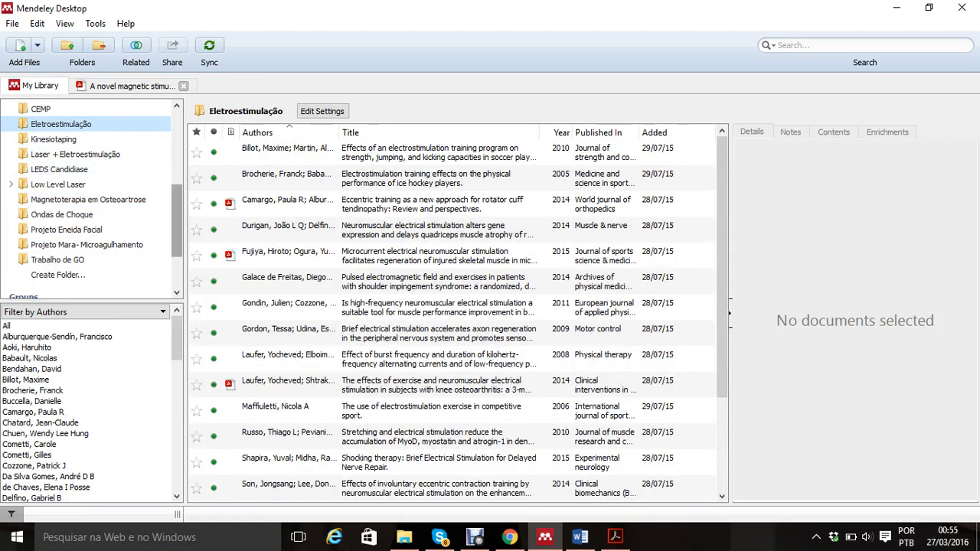
pyautogui.scroll(5, 88, 199)
# Step: Switch to Word, enter the sample text "Rdjrgdfjhfh" above the Referencia heading, and bring up the Mendeley citation tools
pyautogui.hotkey('alt', 'Tab')
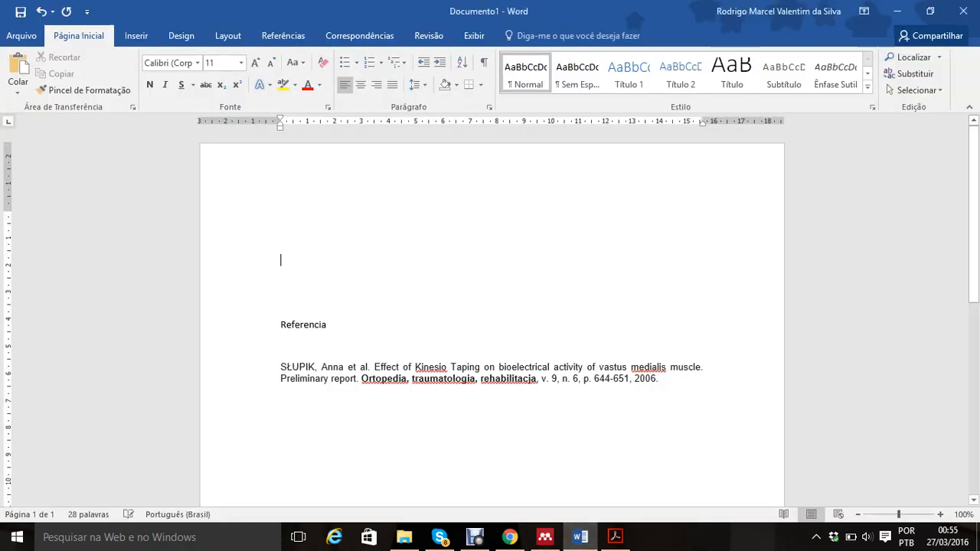
pyautogui.click(281, 261)
pyautogui.write('rdjrgd')
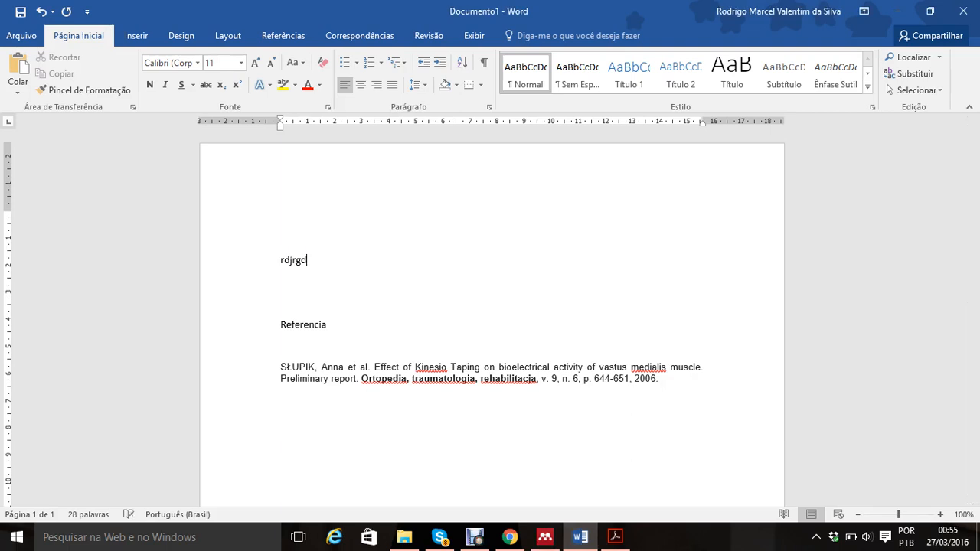
pyautogui.write('fjhfh')
pyautogui.click(429, 35)
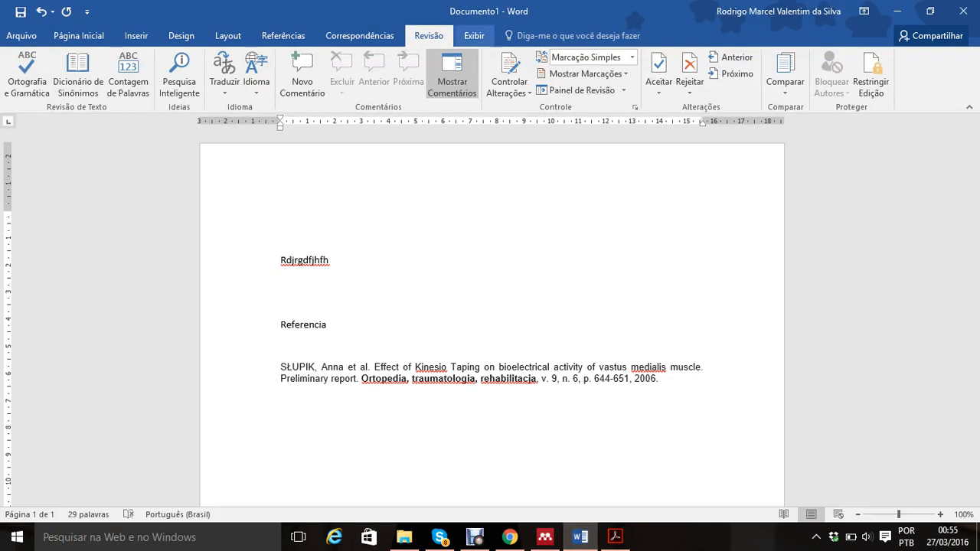
pyautogui.click(474, 35)
pyautogui.click(429, 35)
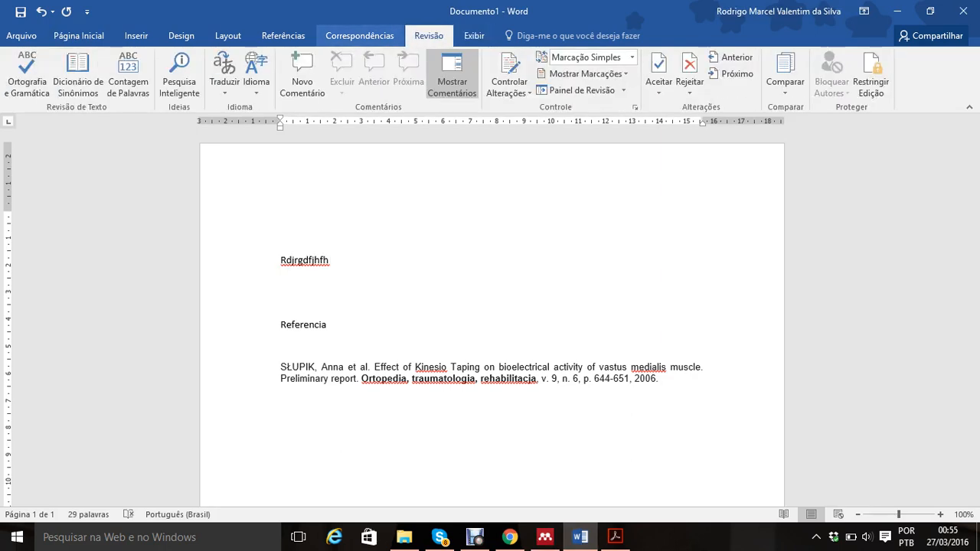
pyautogui.click(359, 35)
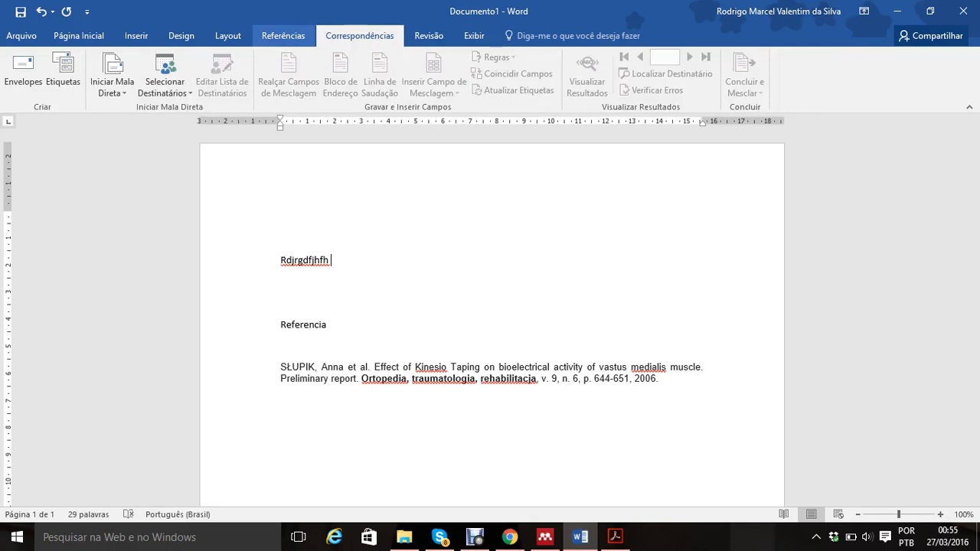
pyautogui.click(284, 35)
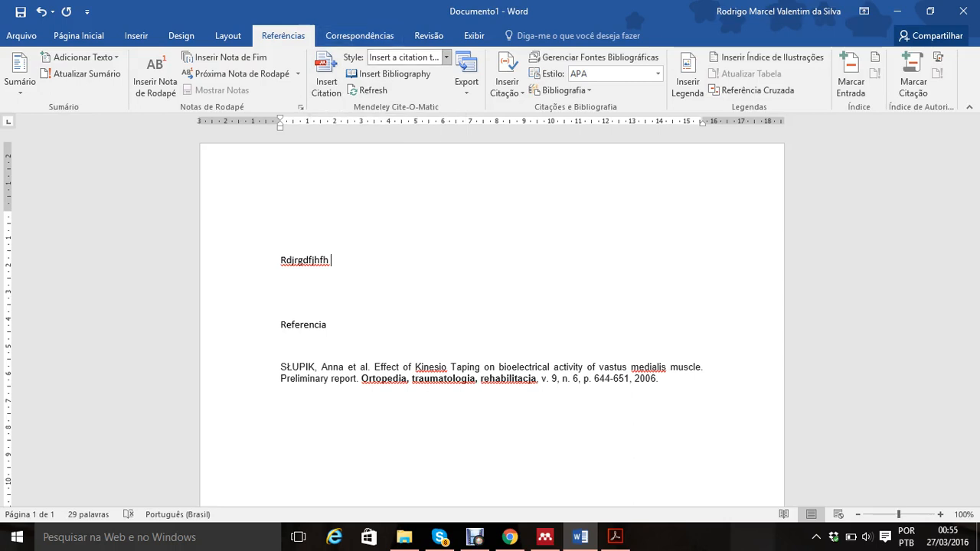
# Step: Try to insert a Mendeley citation after the sample text by searching My Library for an author's surname
pyautogui.click(326, 77)
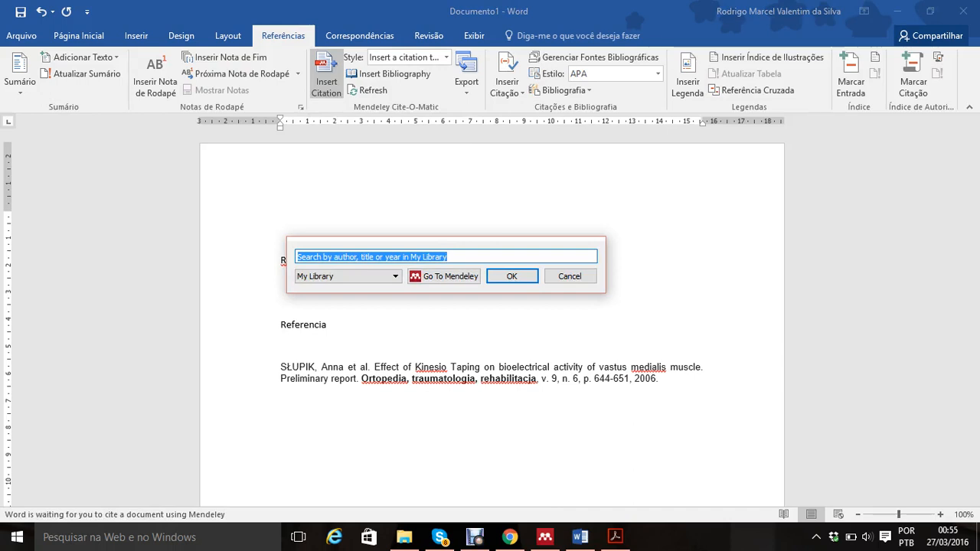
pyautogui.write('le')
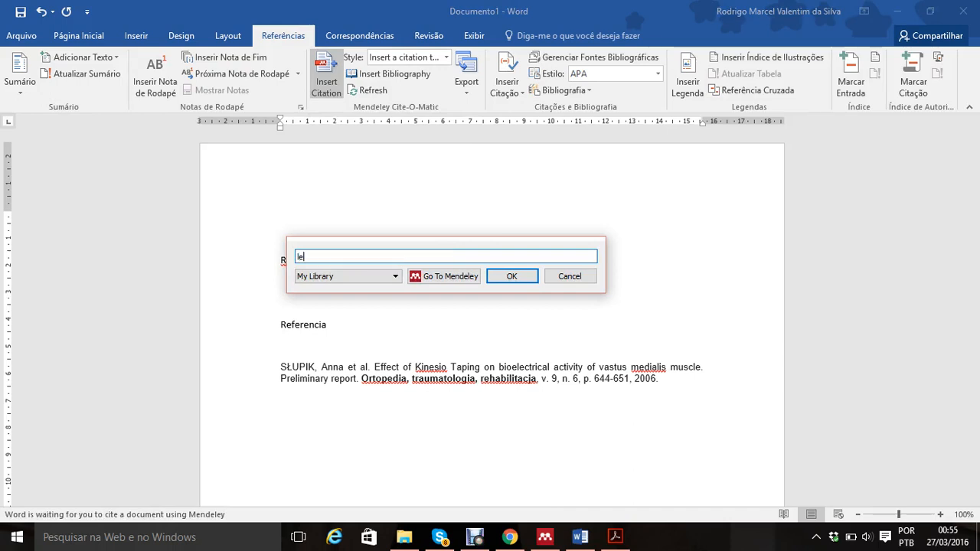
pyautogui.write('al')
pyautogui.press('Return')
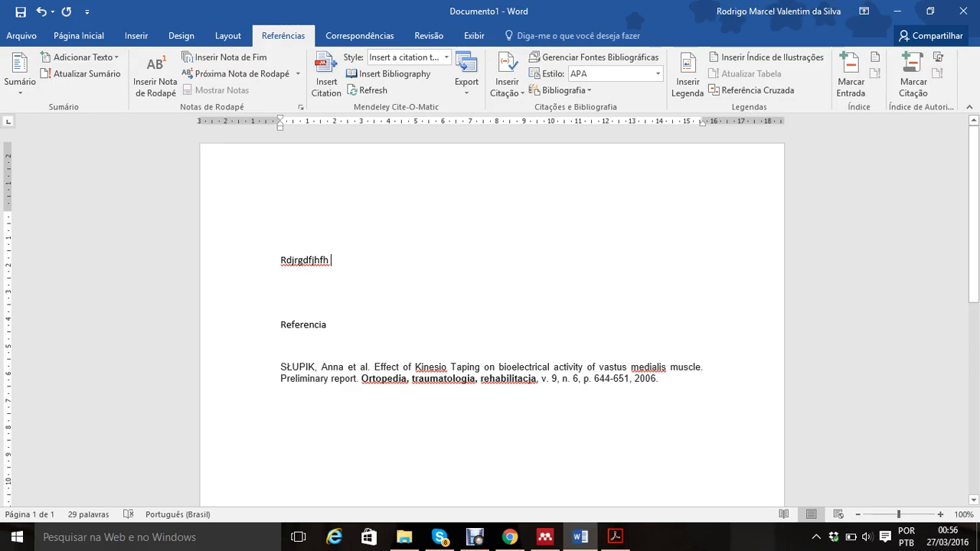
# Step: Search My Library by author's surname and cite the 2009 "Effect of Cluster Multi-Diode Light Emitting Diode Therapy" article after the sample text
pyautogui.click(328, 75)
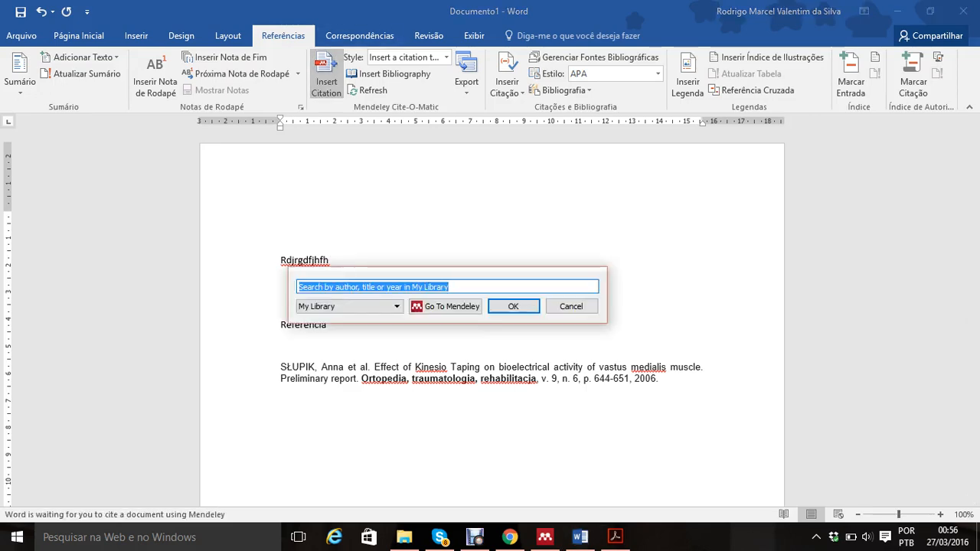
pyautogui.write('l')
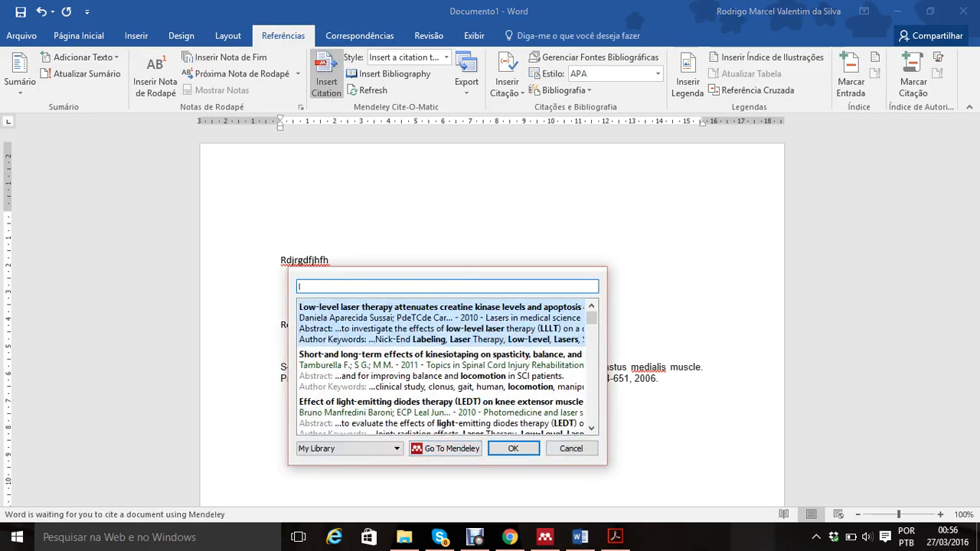
pyautogui.write('eal')
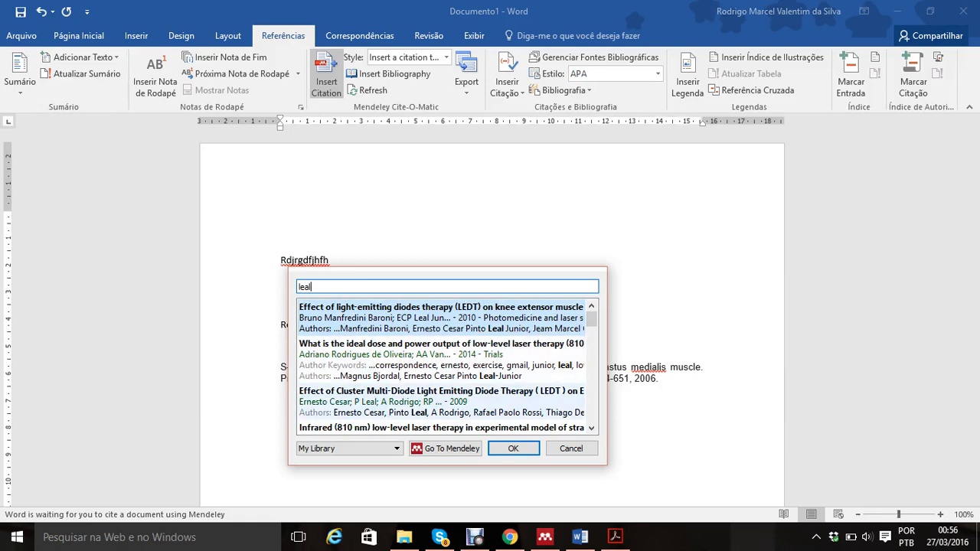
pyautogui.click(441, 402)
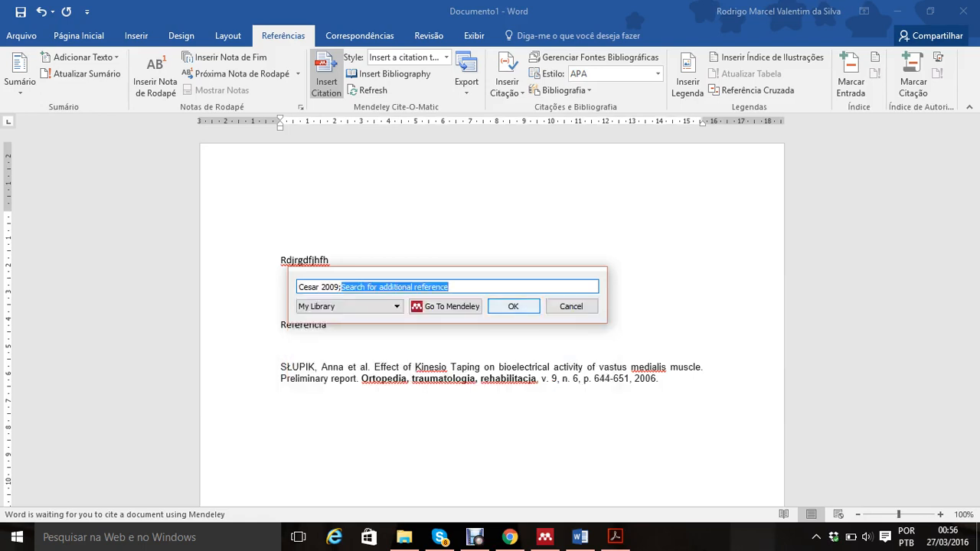
pyautogui.press('Return')
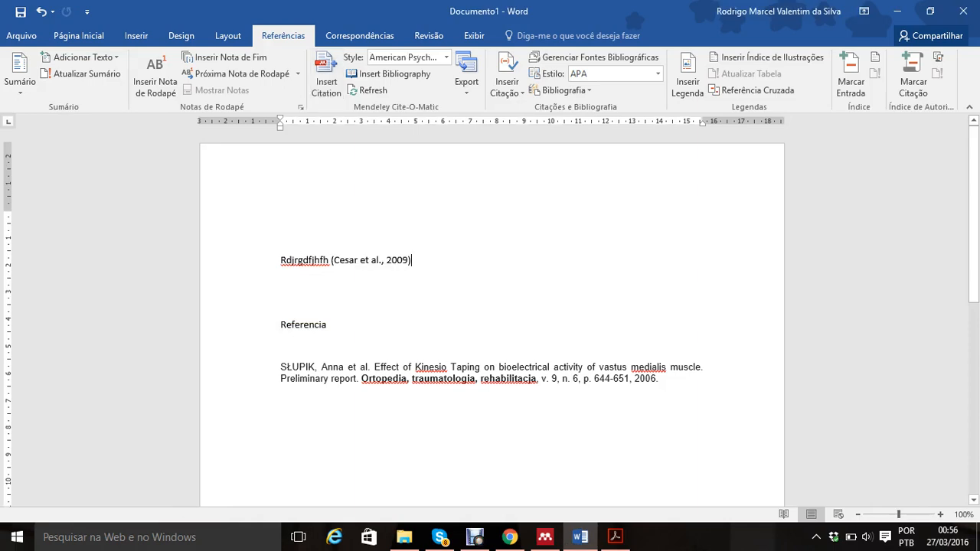
# Step: Add blank lines below the Referencia heading and insert the Mendeley bibliography there
pyautogui.click(281, 303)
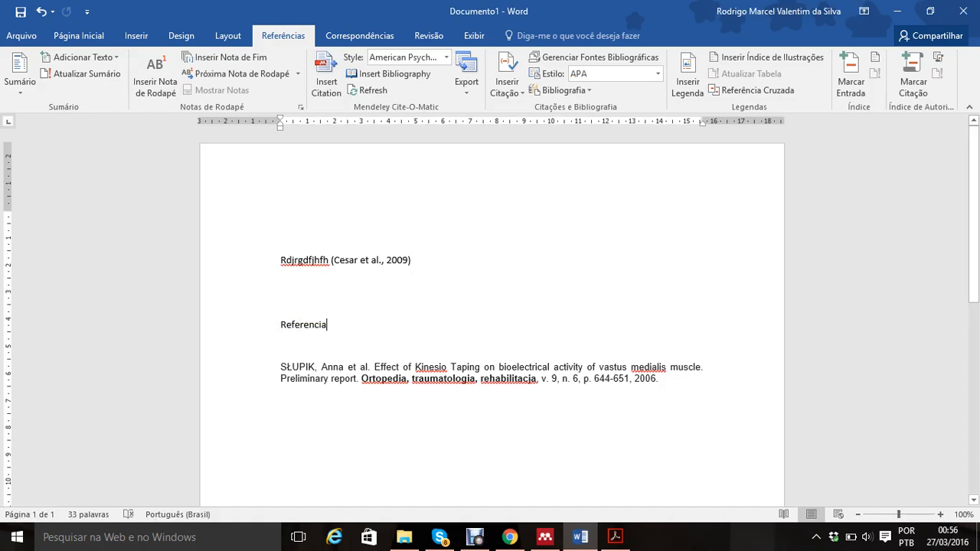
pyautogui.press('Return')
pyautogui.press('Return')
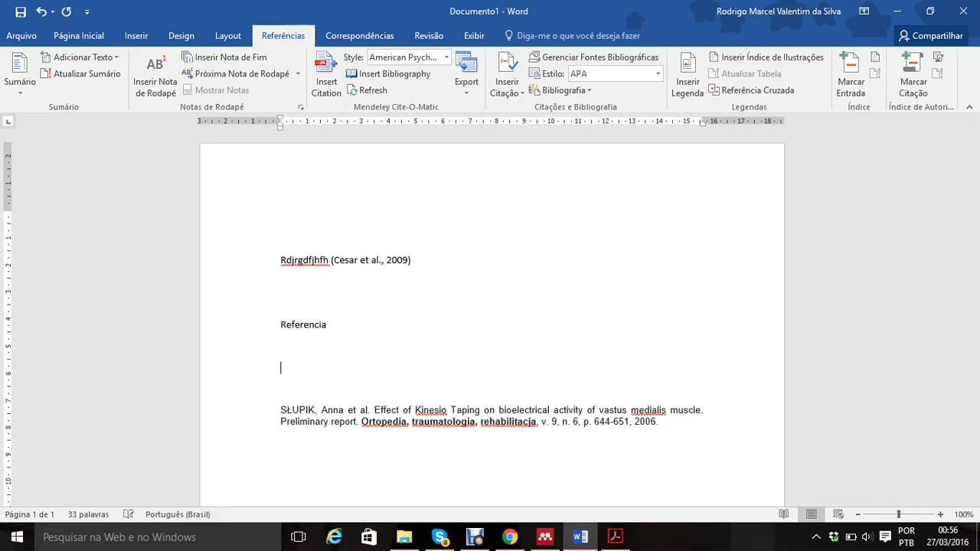
pyautogui.click(389, 74)
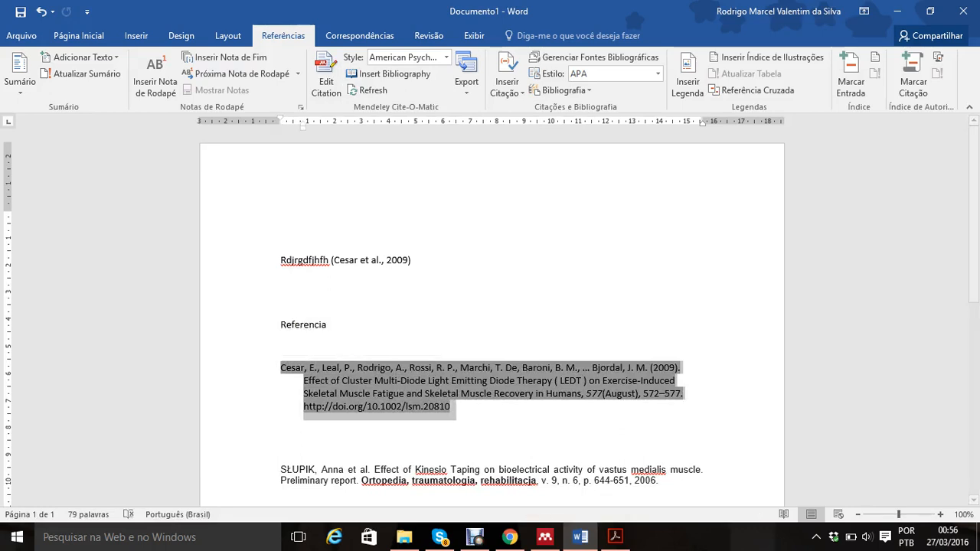
# Step: Change the Mendeley citation style of the document to Vancouver
pyautogui.click(446, 56)
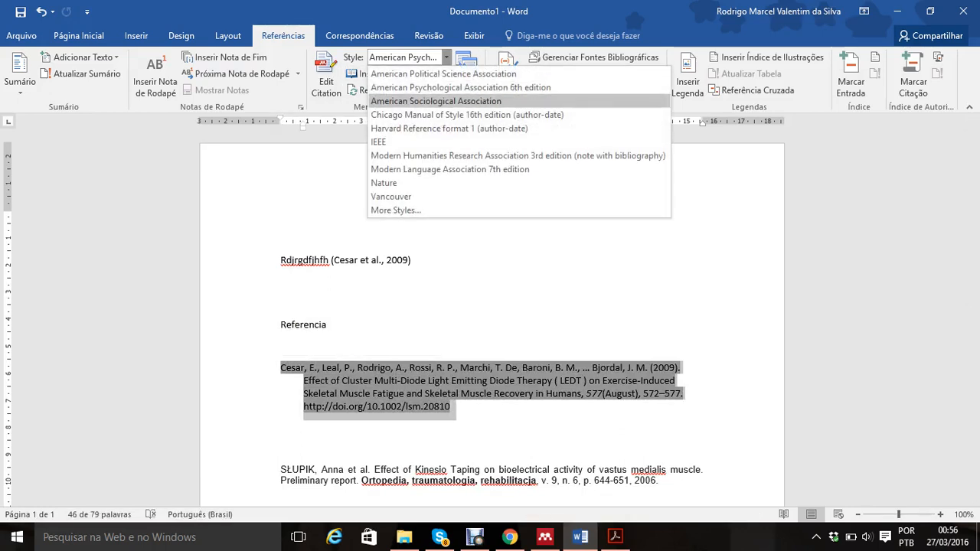
pyautogui.press('Down')
pyautogui.press('Down')
pyautogui.press('Down')
pyautogui.press('Down')
pyautogui.press('Down')
pyautogui.press('Down')
pyautogui.press('Down')
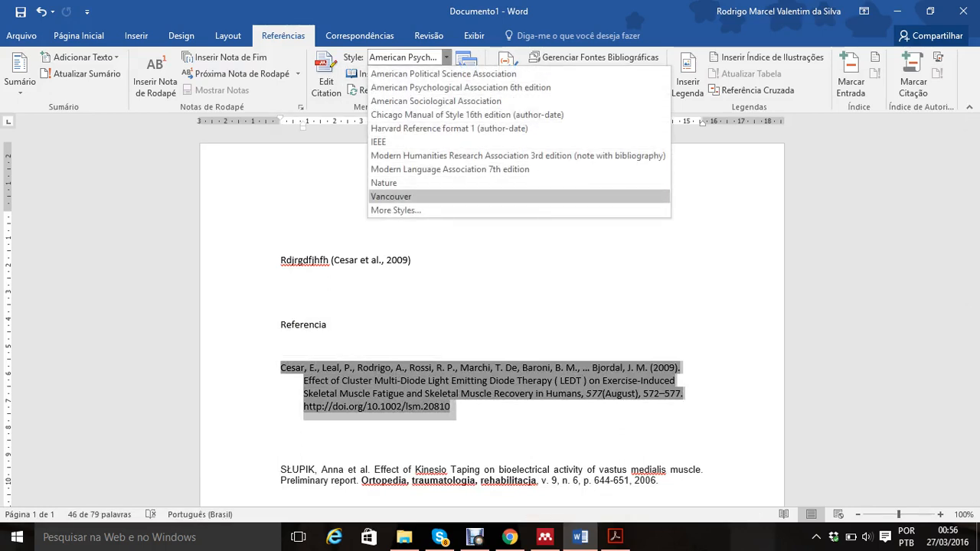
pyautogui.press('Return')
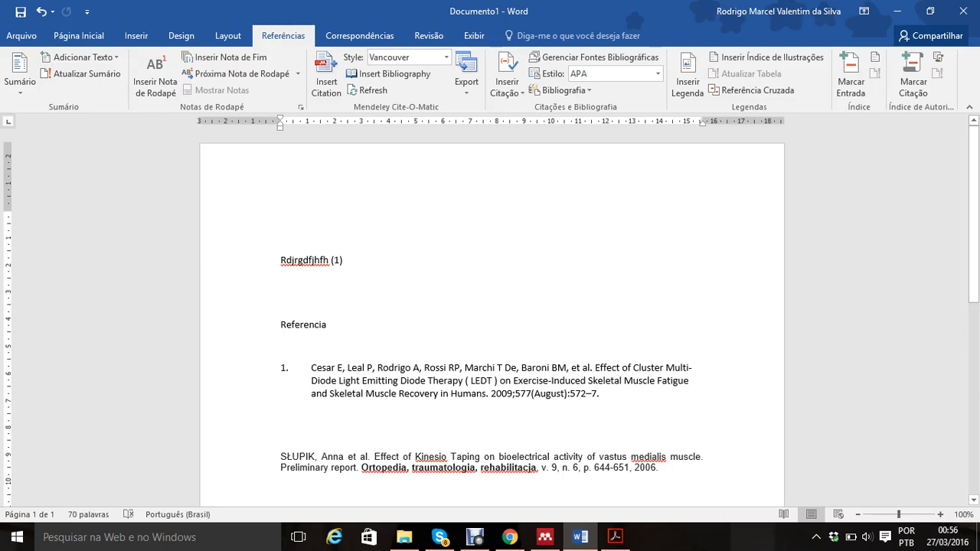
# Step: Add the sample line "Gfkhthg" and cite the 2014 article "EFEITO DO LED NA FLACIDEZ TISSULAR FACIAL" after it, searching My Library by author's surname
pyautogui.press('Return')
pyautogui.write('gfkthg')
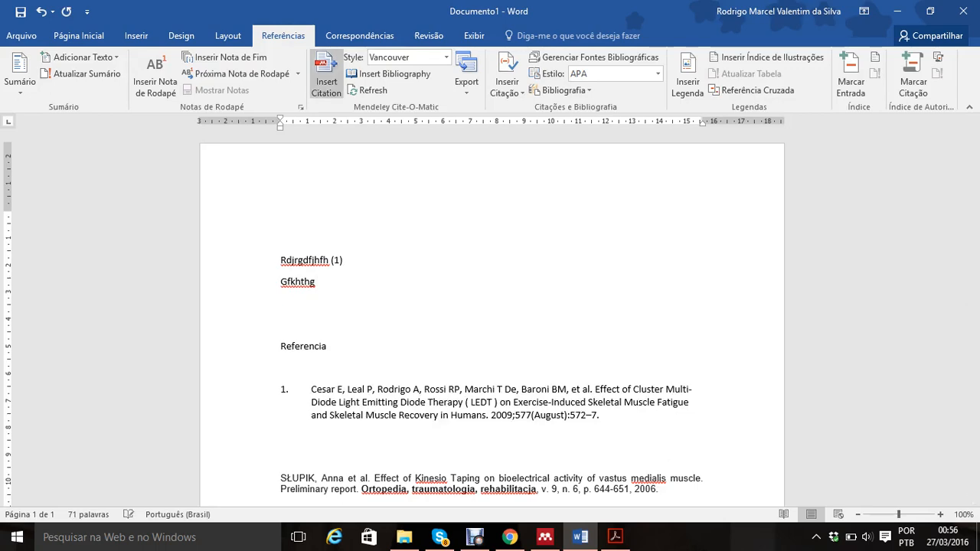
pyautogui.click(327, 75)
pyautogui.write('silva')
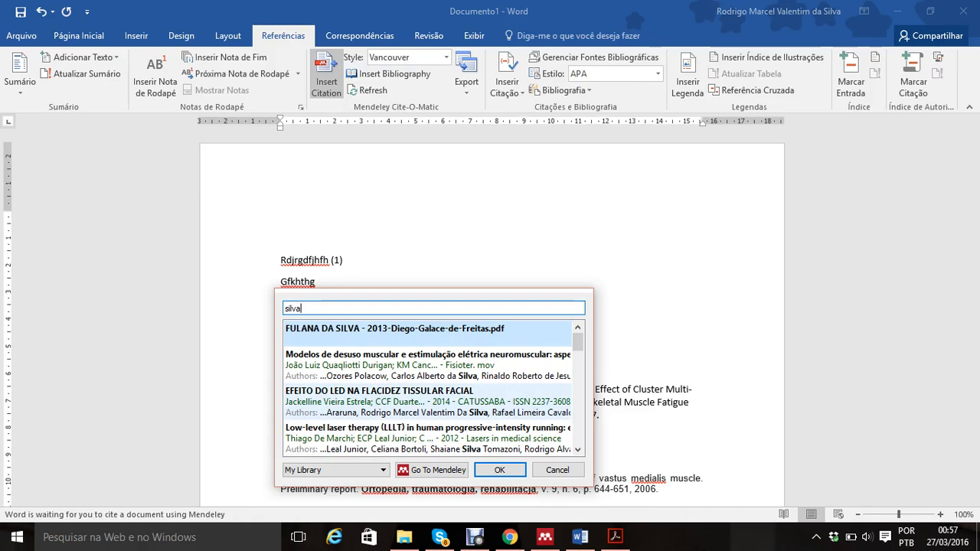
pyautogui.doubleClick(427, 402)
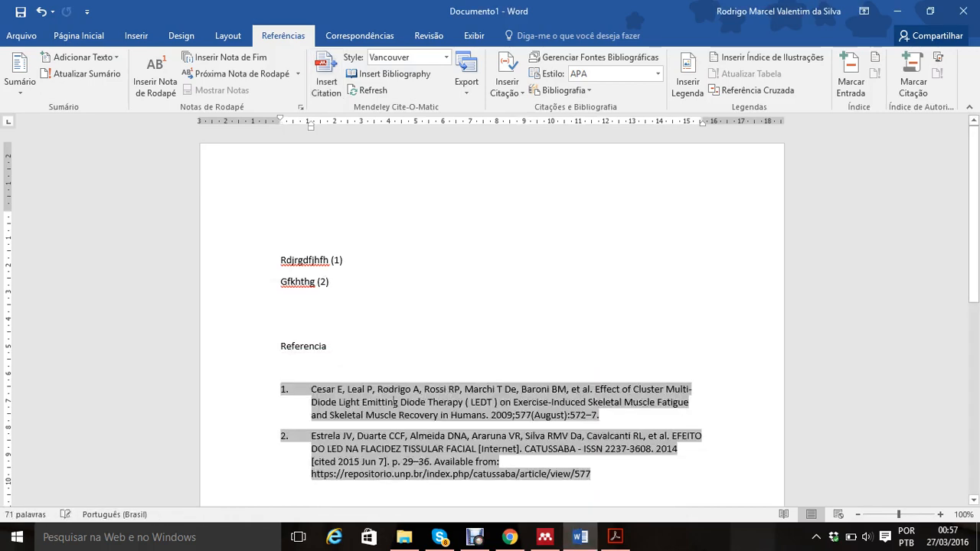
# Step: Add the sample line "Jbbh,b" and cite the 2015 article "Effects of neuromuscular electrical stimulation and low-level laser therapy" after it, searching by author's surname
pyautogui.click(282, 303)
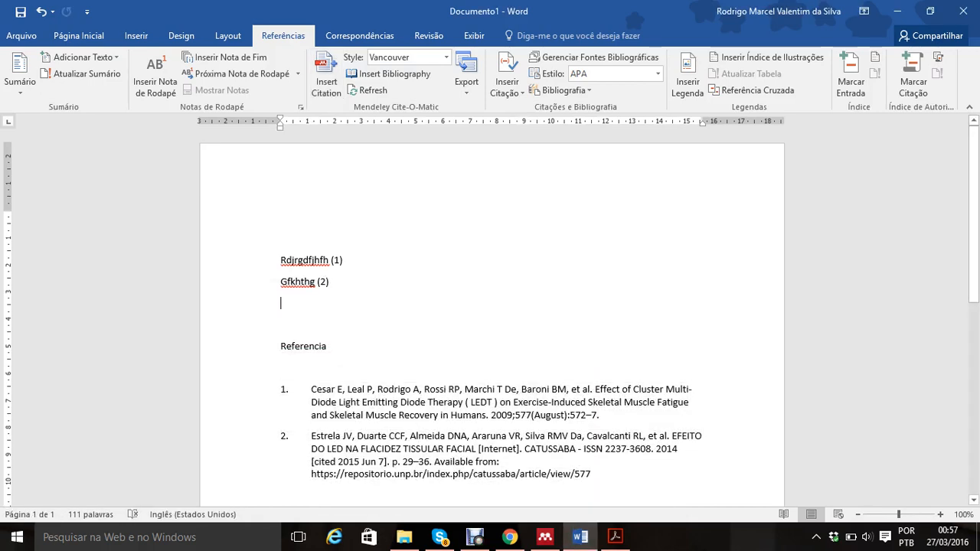
pyautogui.write('Jbbh,b')
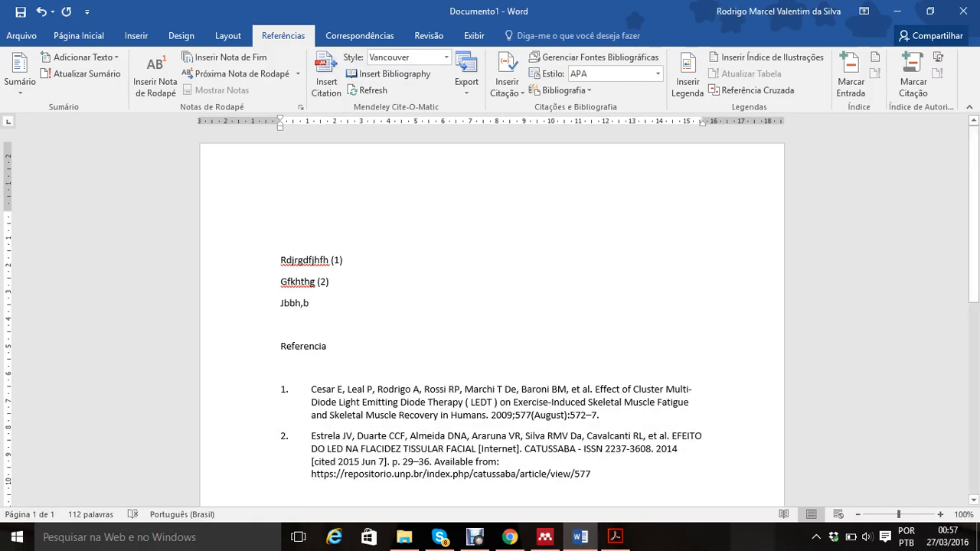
pyautogui.click(327, 76)
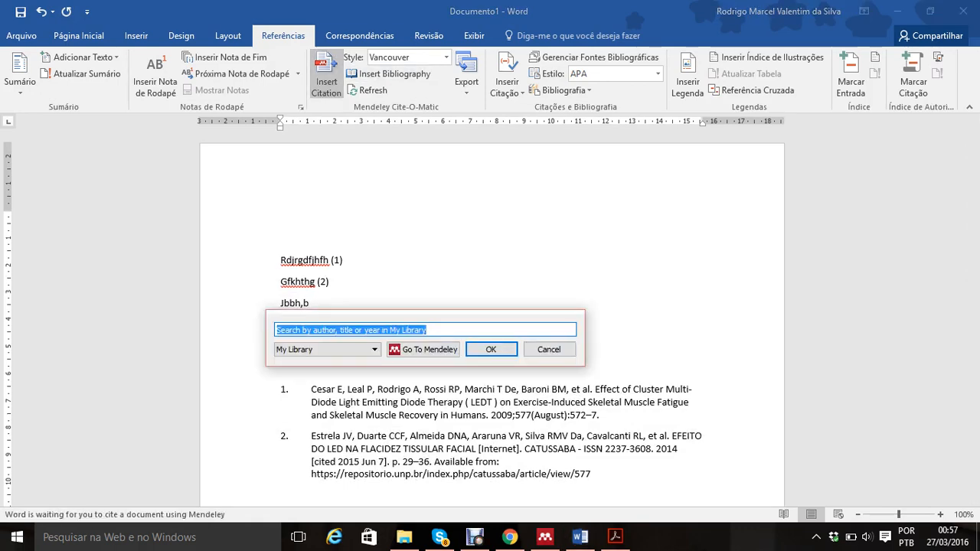
pyautogui.write('oli')
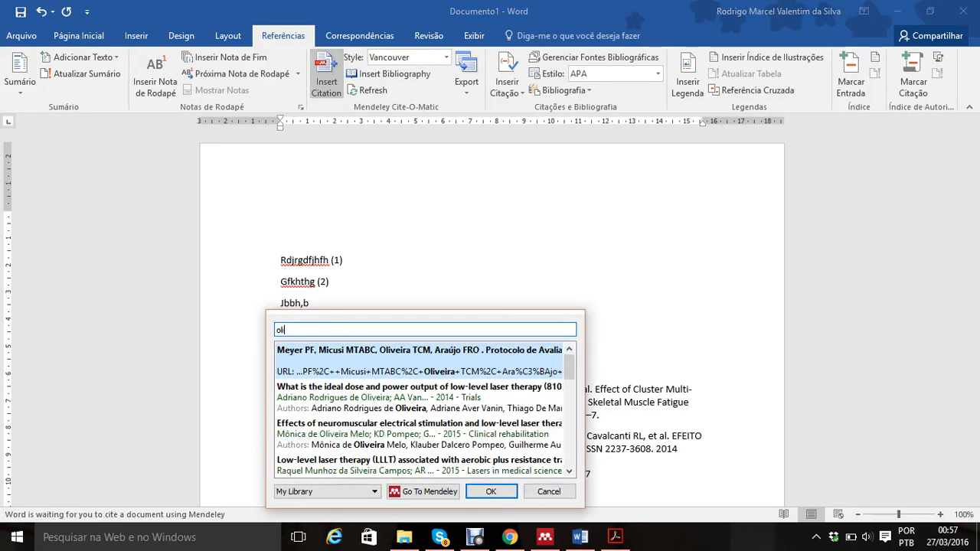
pyautogui.write('veira')
pyautogui.doubleClick(427, 435)
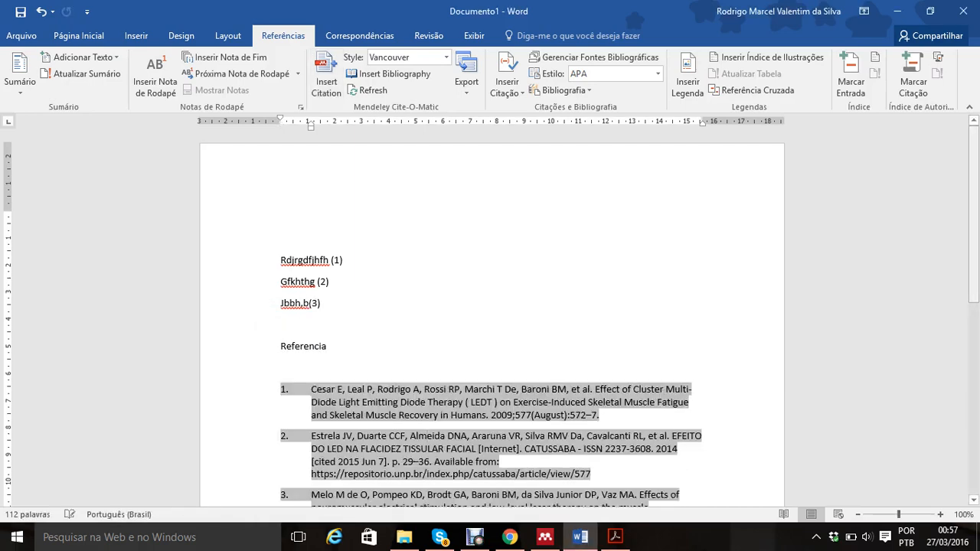
# Step: Review the numbered bibliography entries under the Referencia heading and the list of available Mendeley citation styles
pyautogui.scroll(-2, 492, 318)
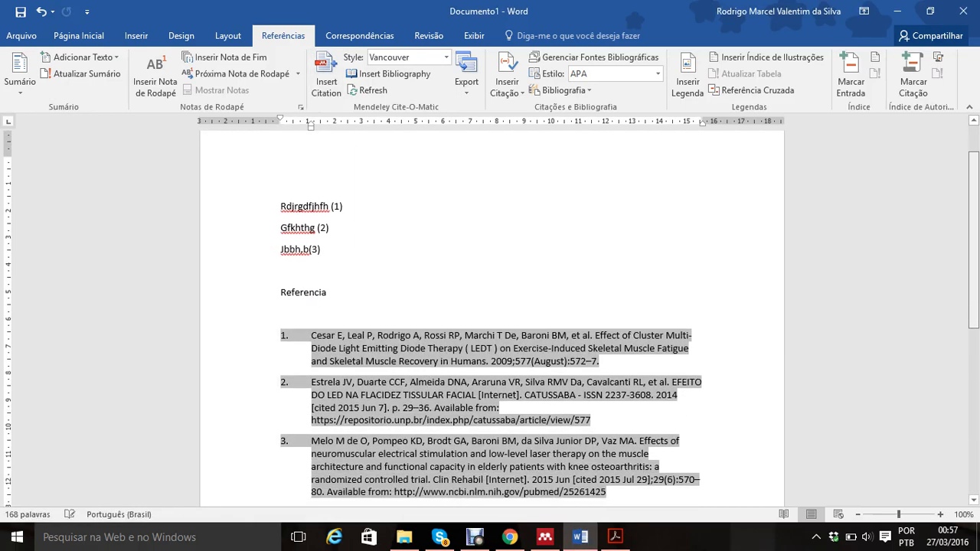
pyautogui.click(426, 370)
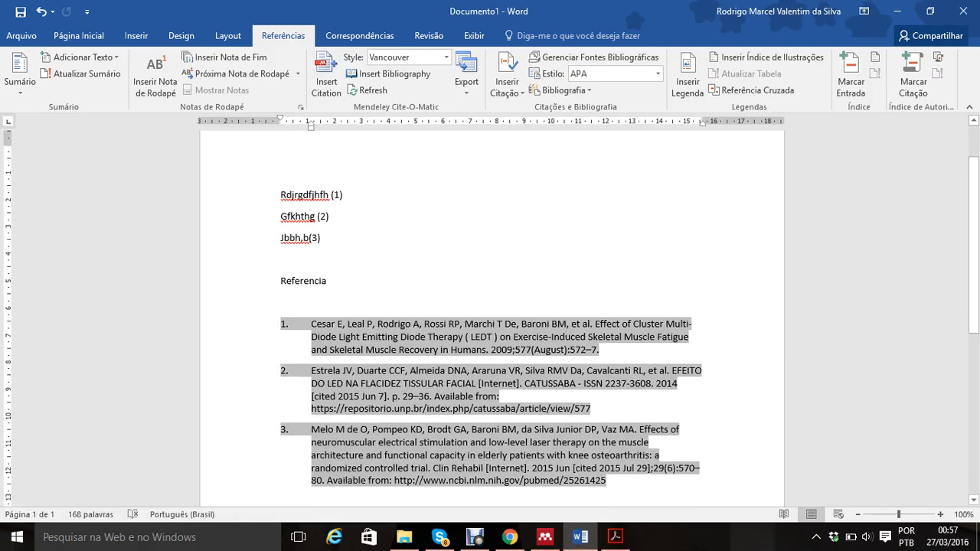
pyautogui.moveTo(608, 481); pyautogui.dragTo(310, 325)
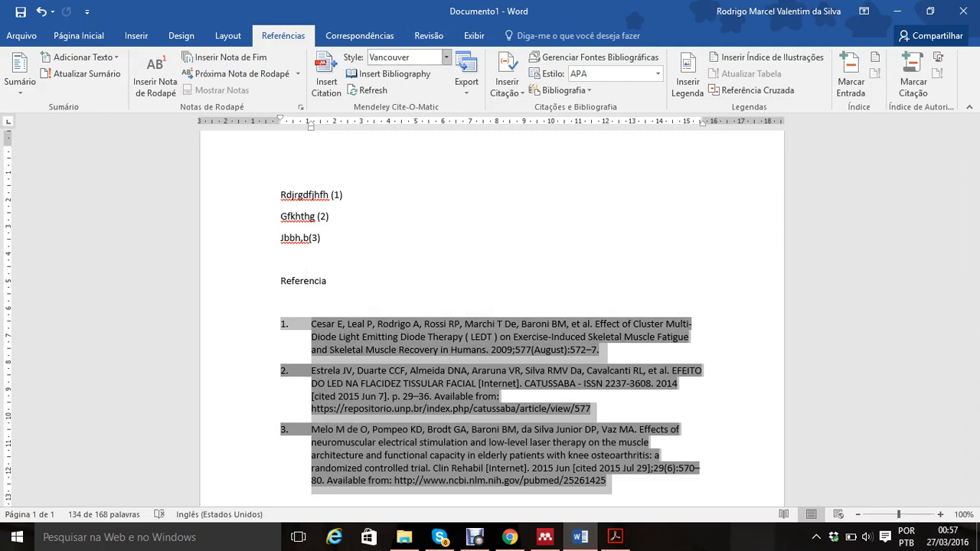
pyautogui.click(446, 57)
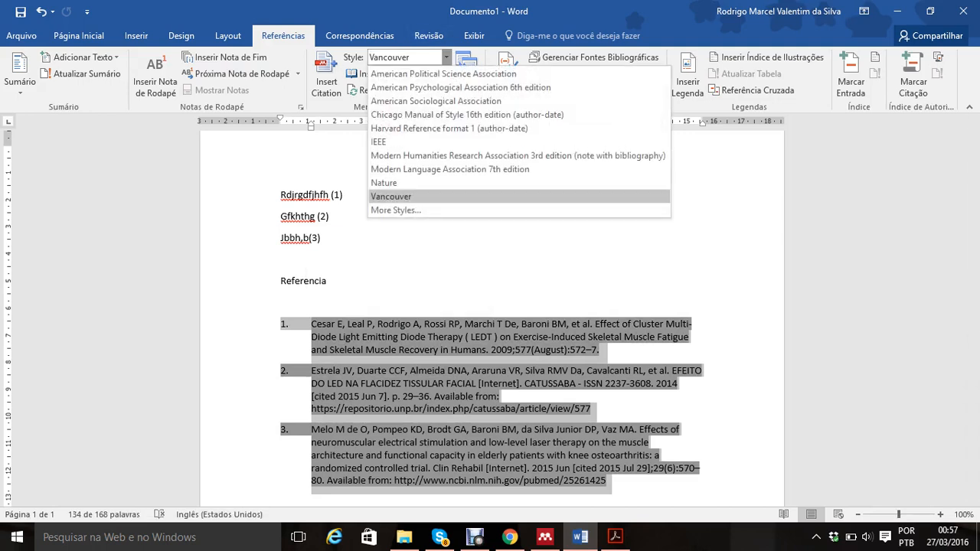
pyautogui.click(446, 56)
pyautogui.click(282, 259)
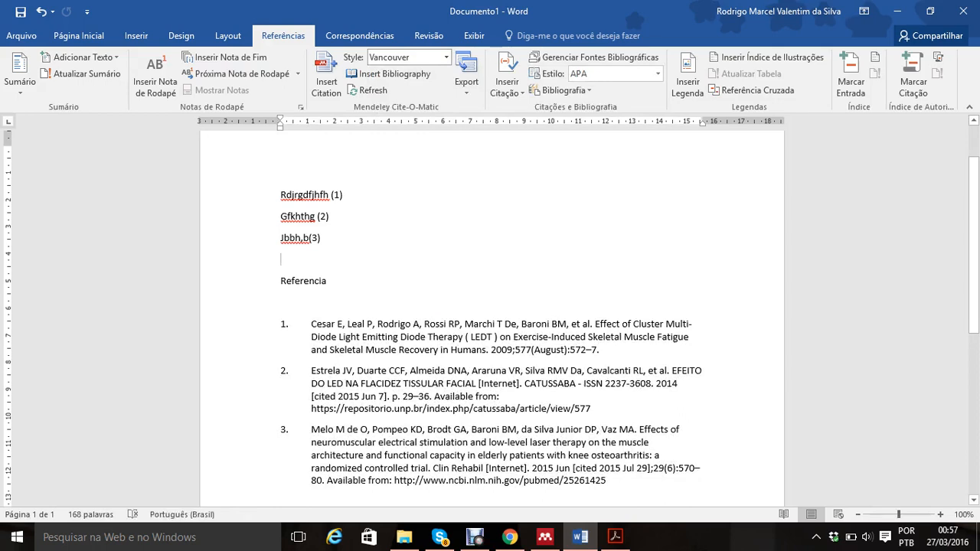
# Step: Move the "Jbbh,b" line with its citation above the "Rdjrgdfjhfh" line, remove the extra blank line and refresh the Mendeley citations
pyautogui.doubleClick(308, 239)
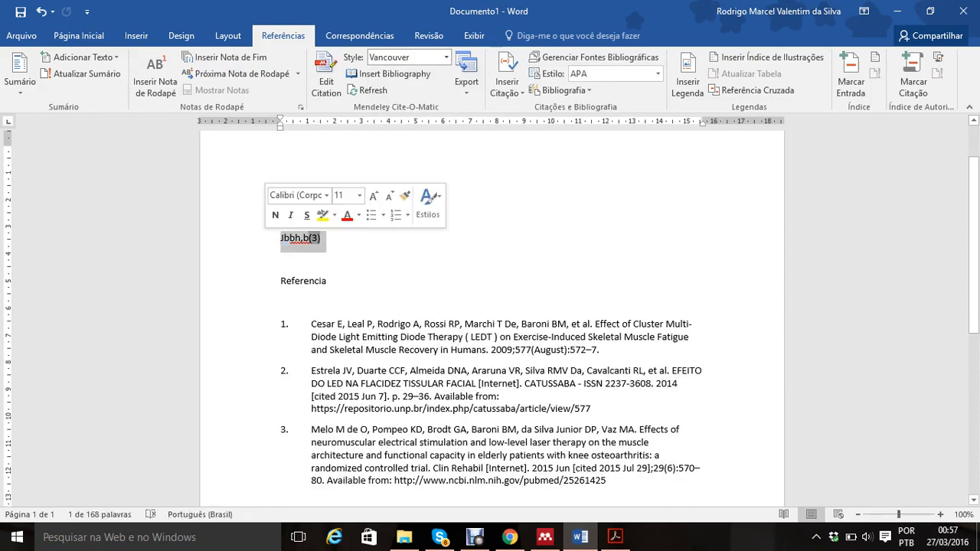
pyautogui.rightClick(308, 238)
pyautogui.click(322, 249)
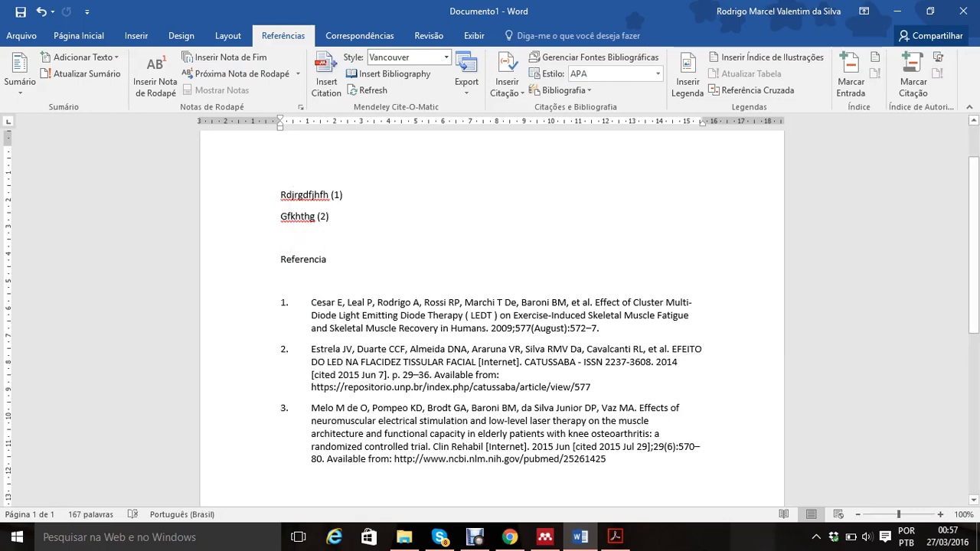
pyautogui.hotkey('ctrl', 'v')
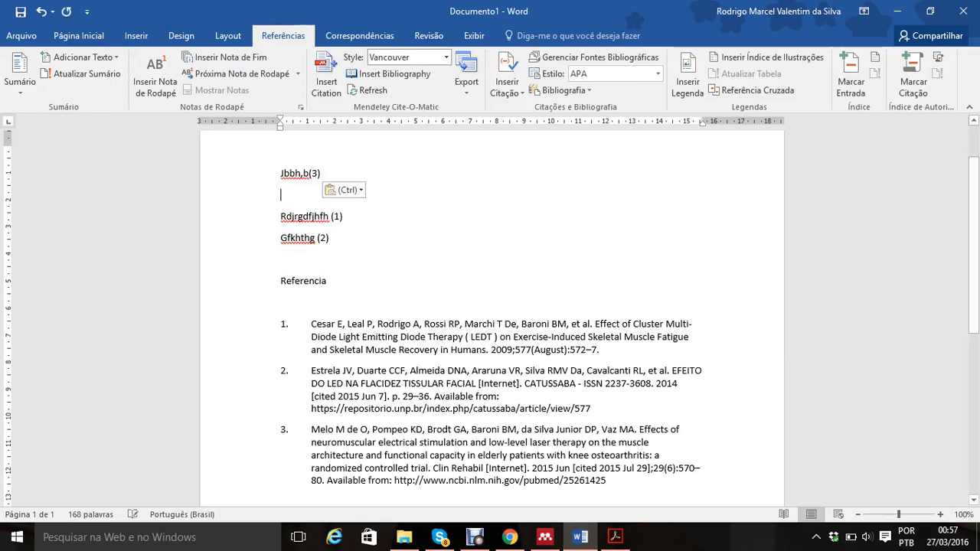
pyautogui.press('Delete')
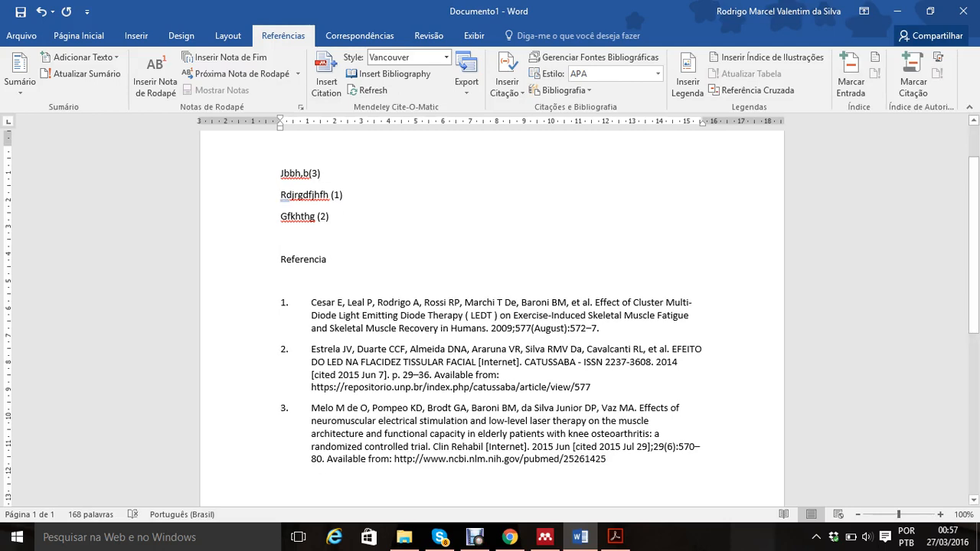
pyautogui.click(330, 217)
pyautogui.click(369, 90)
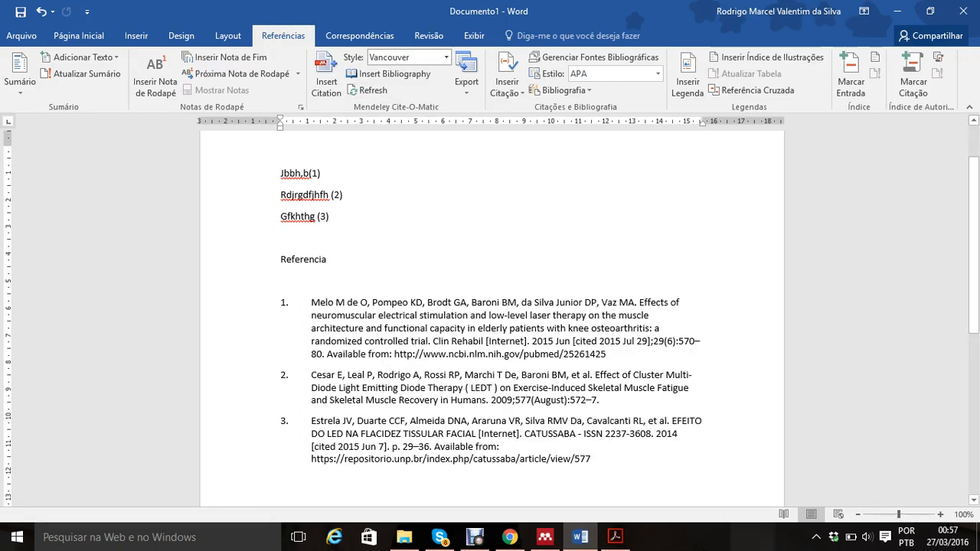
# Step: Move the "Rdjrgdfjhfh" line with its citation below the "Gfkhthg" line and refresh the Mendeley citations and bibliography
pyautogui.moveTo(344, 195); pyautogui.dragTo(280, 196)
pyautogui.click(281, 196)
pyautogui.click(344, 197)
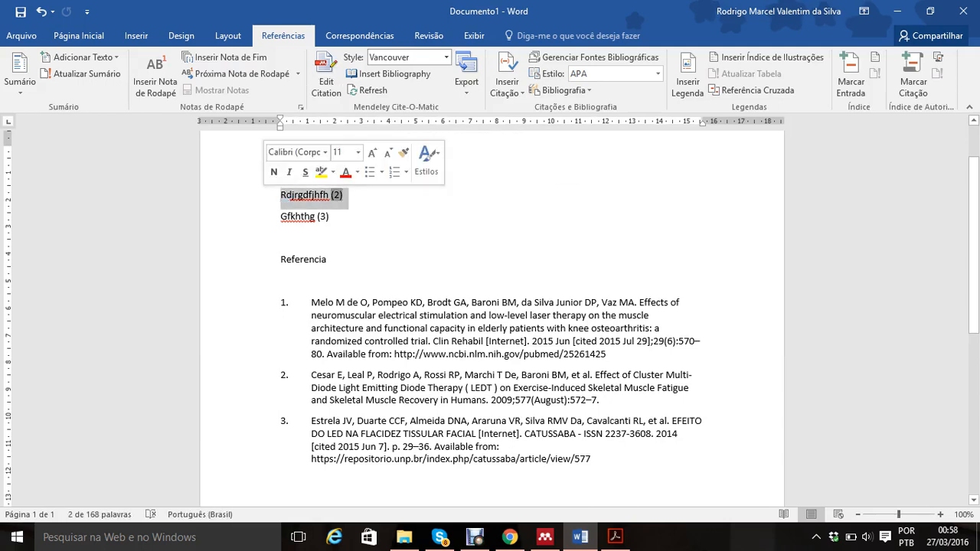
pyautogui.rightClick(288, 197)
pyautogui.click(328, 207)
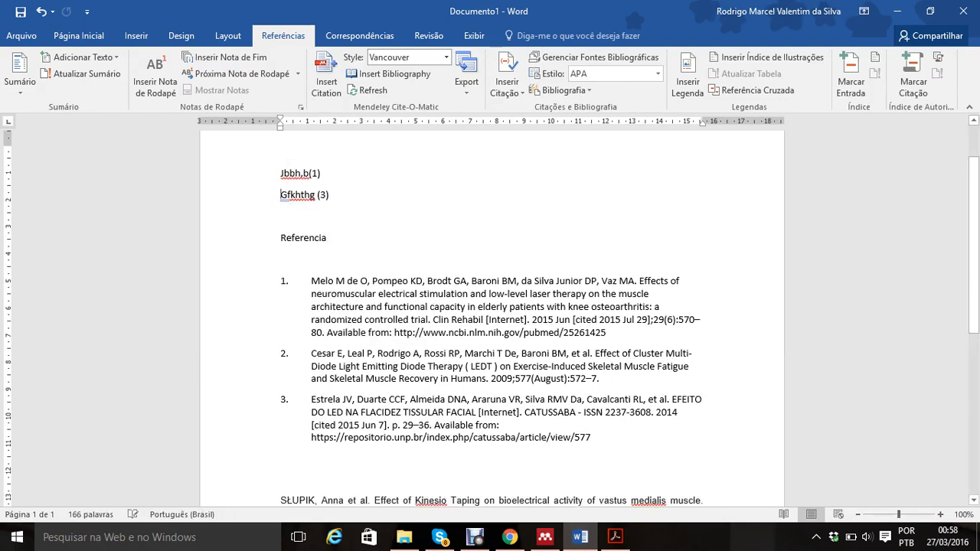
pyautogui.hotkey('ctrl', 'v')
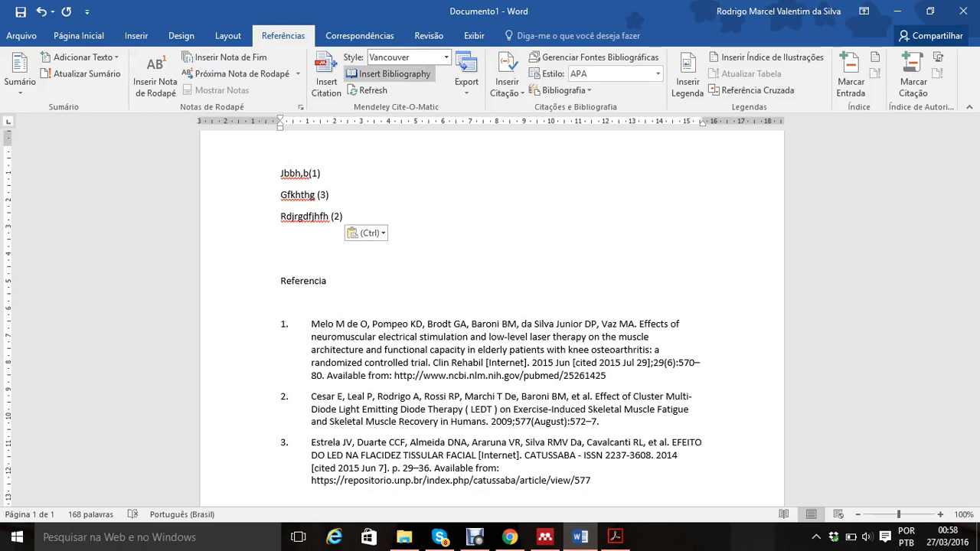
pyautogui.click(369, 91)
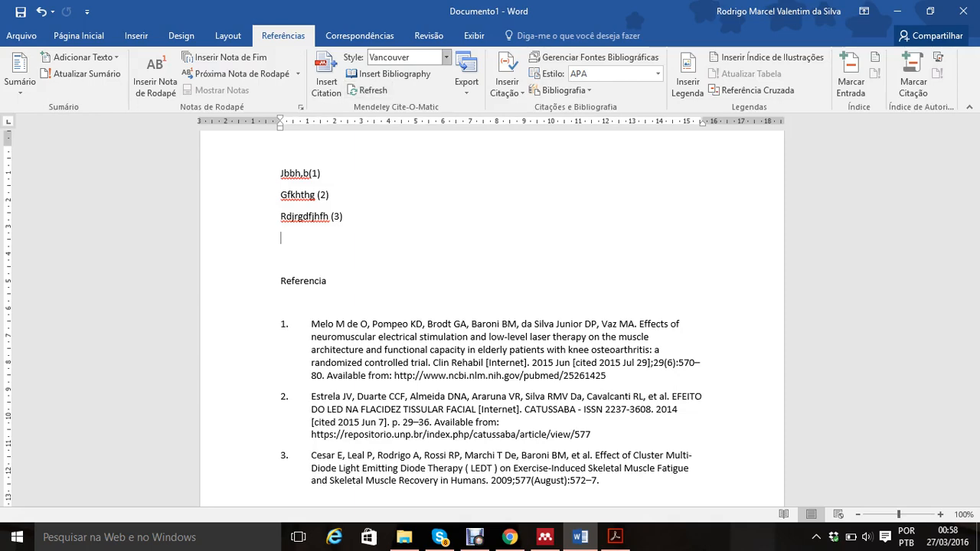
# Step: Bring up Mendeley's Citation Styles window through More Styles, look through the installed styles and close it
pyautogui.click(445, 57)
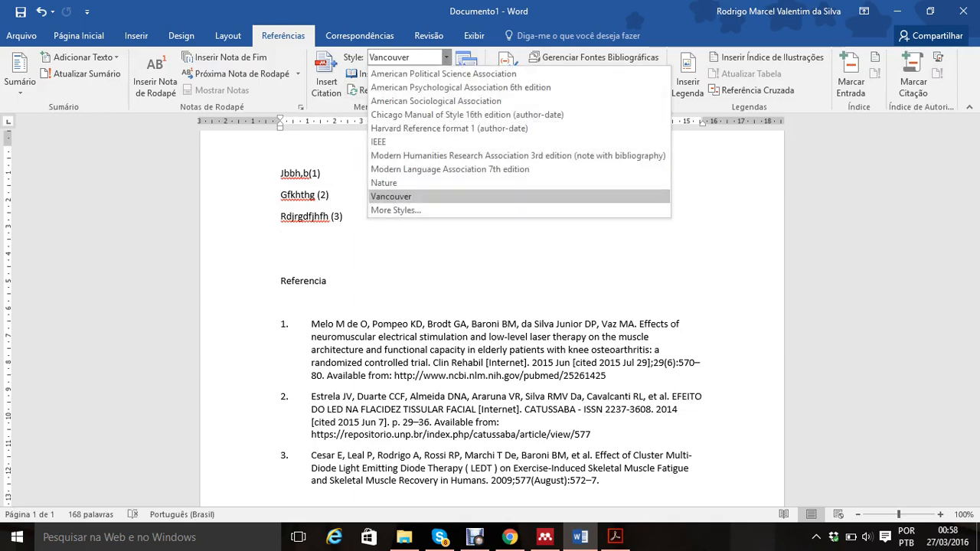
pyautogui.click(395, 210)
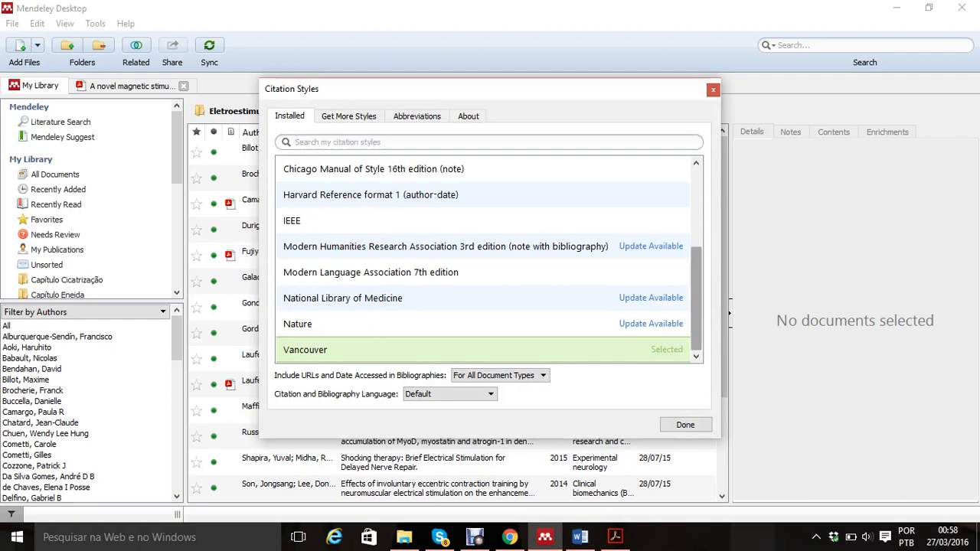
pyautogui.scroll(3, 488, 261)
pyautogui.scroll(1, 489, 260)
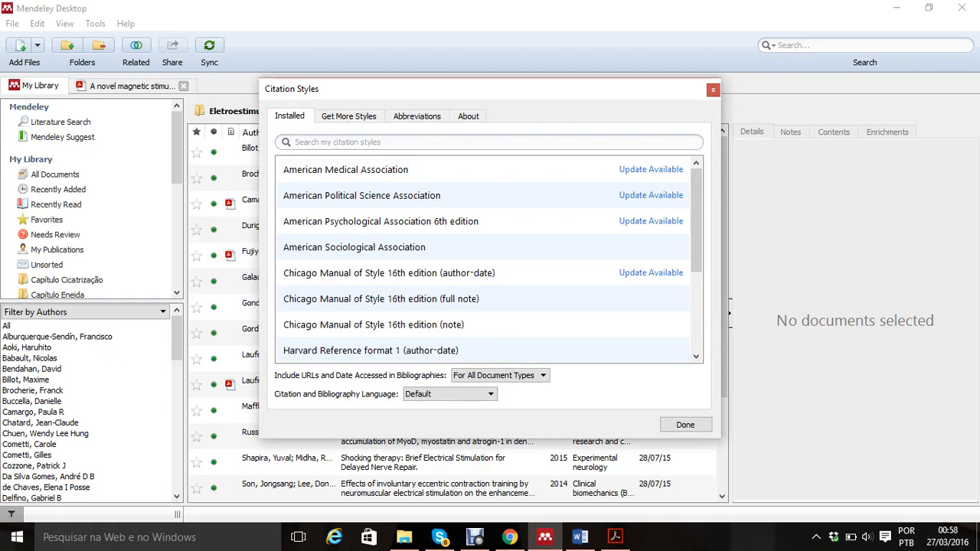
pyautogui.click(713, 89)
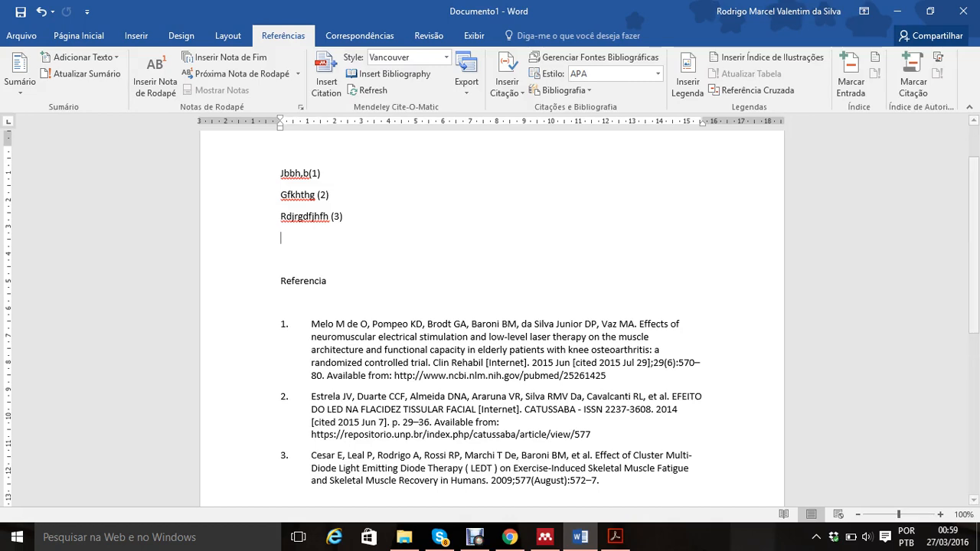
pyautogui.click(475, 537)
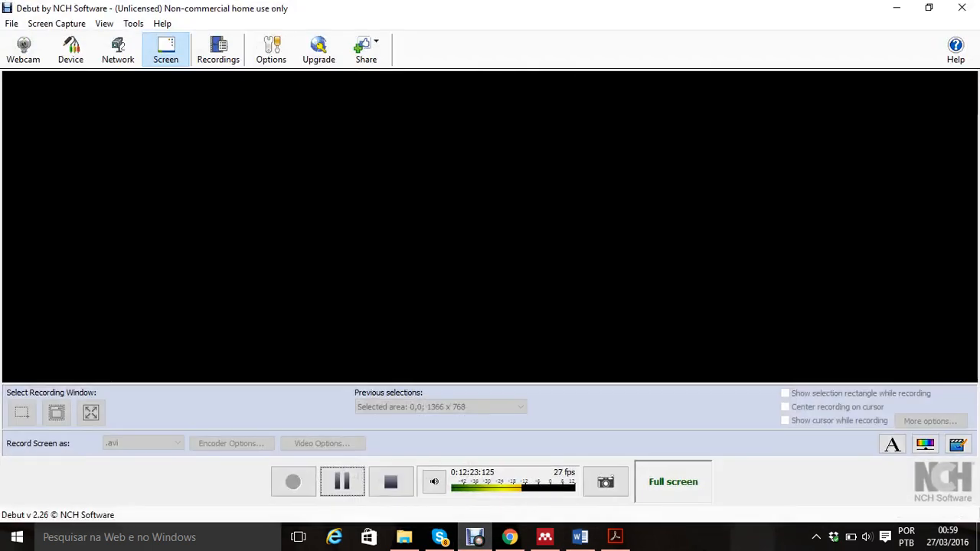